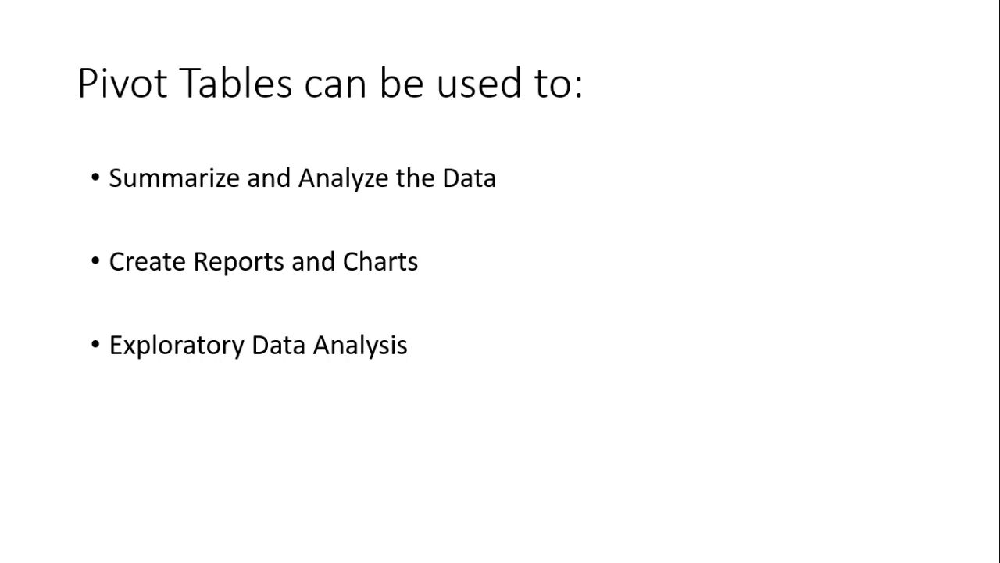
{"action": "key", "text": "Right"}
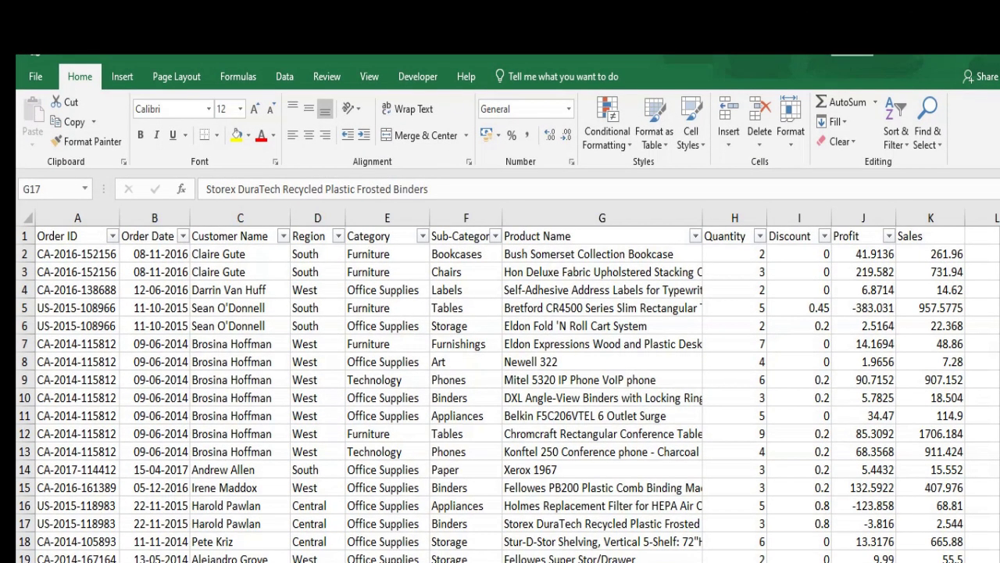
Examine the order data: the Order Date filter years, one full record, the numeric column headers, and the Region and Sub-Category filters.
{"action": "left_click", "coordinate": [181, 238]}
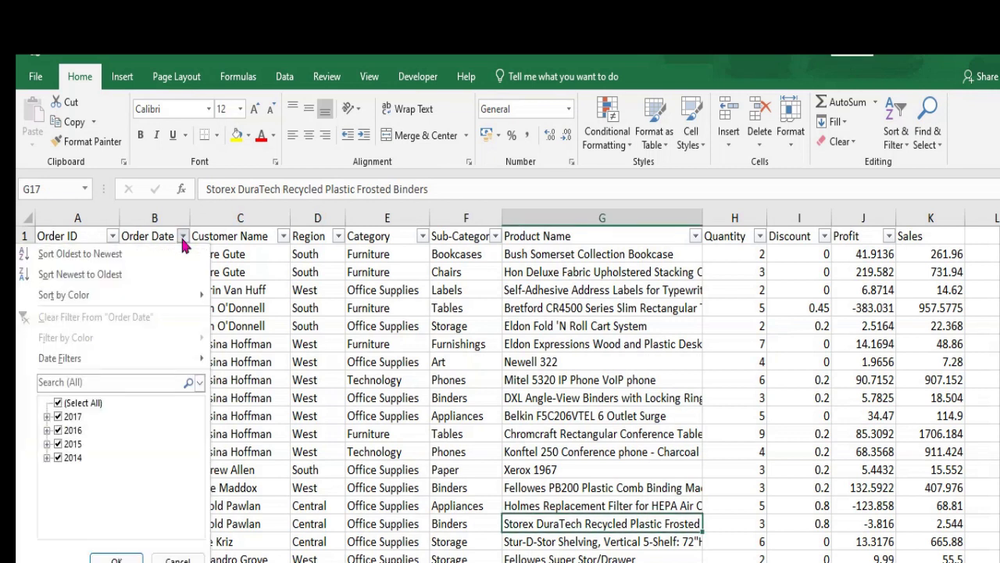
{"action": "left_click", "coordinate": [177, 558]}
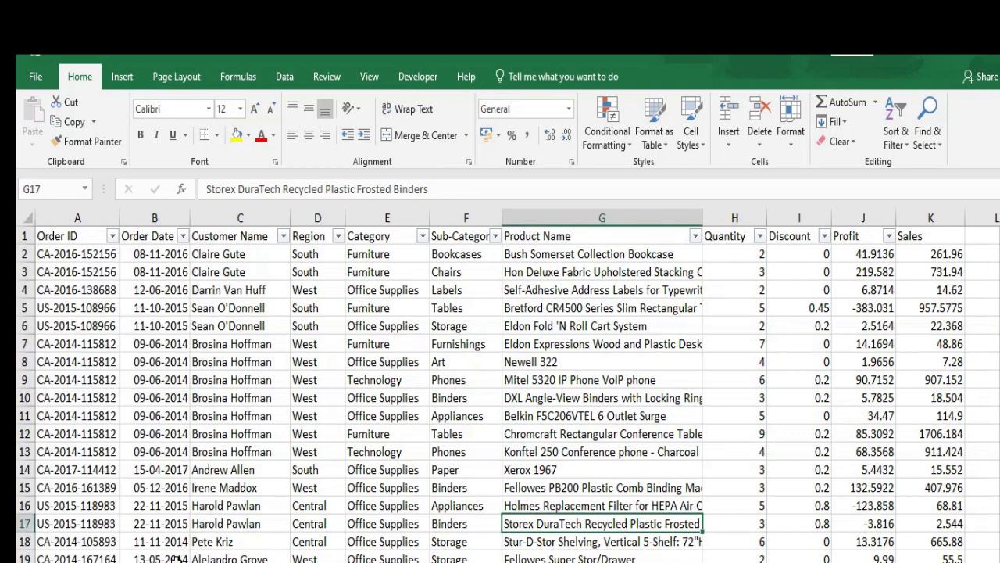
{"action": "left_click", "coordinate": [21, 379]}
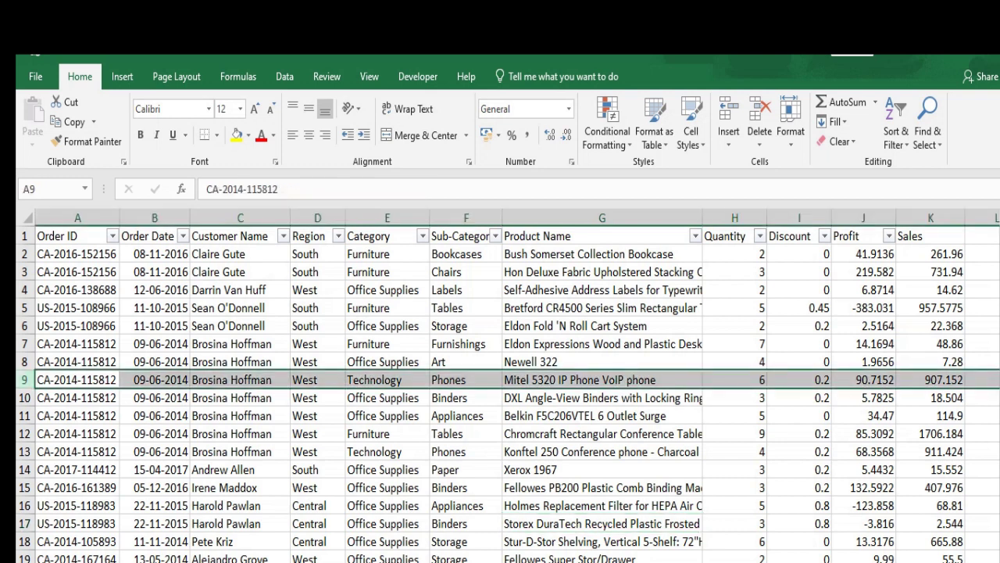
{"action": "scroll", "coordinate": [515, 385], "scroll_direction": "right", "scroll_amount": 1}
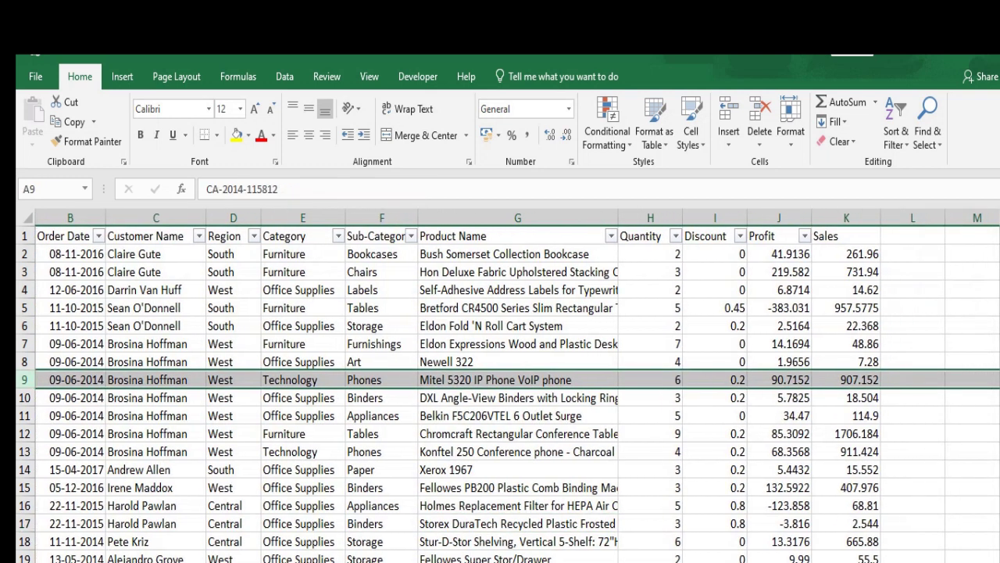
{"action": "scroll", "coordinate": [514, 385], "scroll_direction": "left", "scroll_amount": 1}
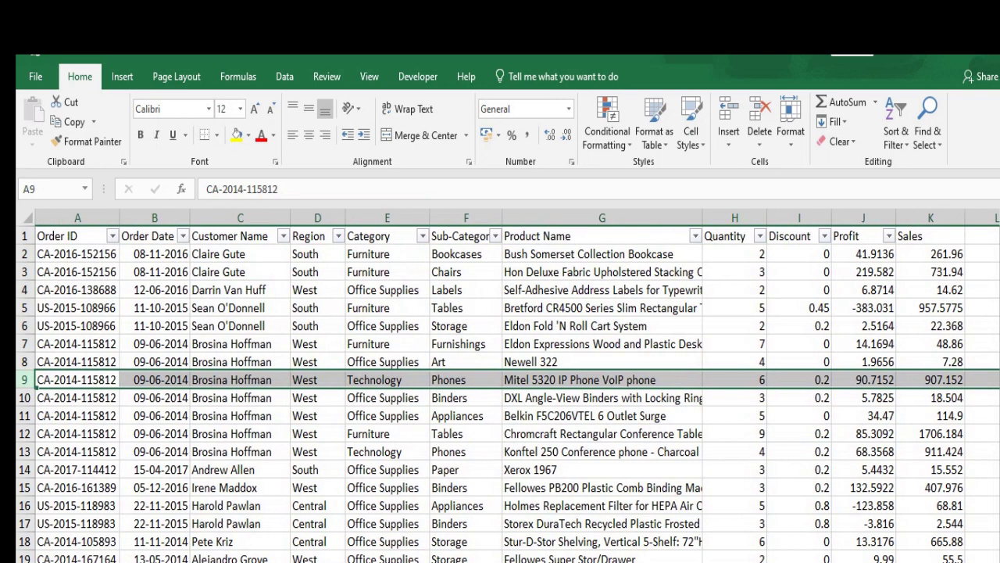
{"action": "left_click", "coordinate": [738, 236]}
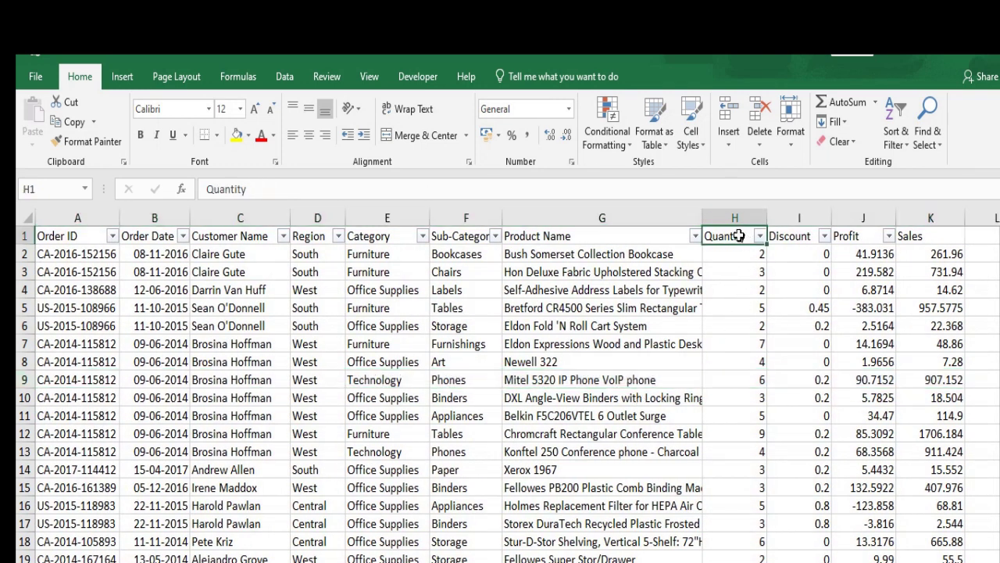
{"action": "left_click", "coordinate": [797, 236]}
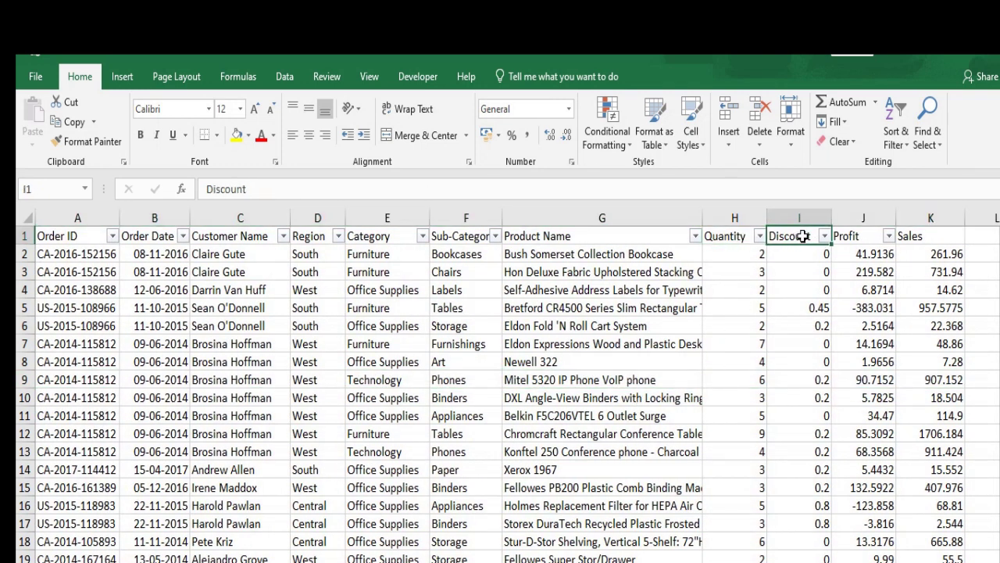
{"action": "left_click", "coordinate": [868, 236]}
{"action": "left_click", "coordinate": [937, 236]}
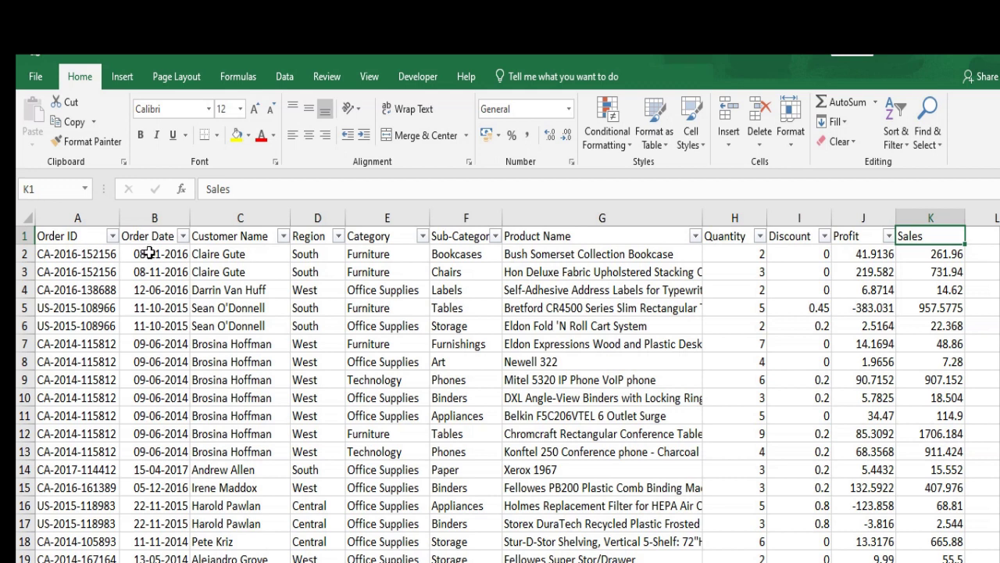
{"action": "left_click", "coordinate": [338, 238]}
{"action": "left_click", "coordinate": [338, 238]}
{"action": "left_click", "coordinate": [496, 236]}
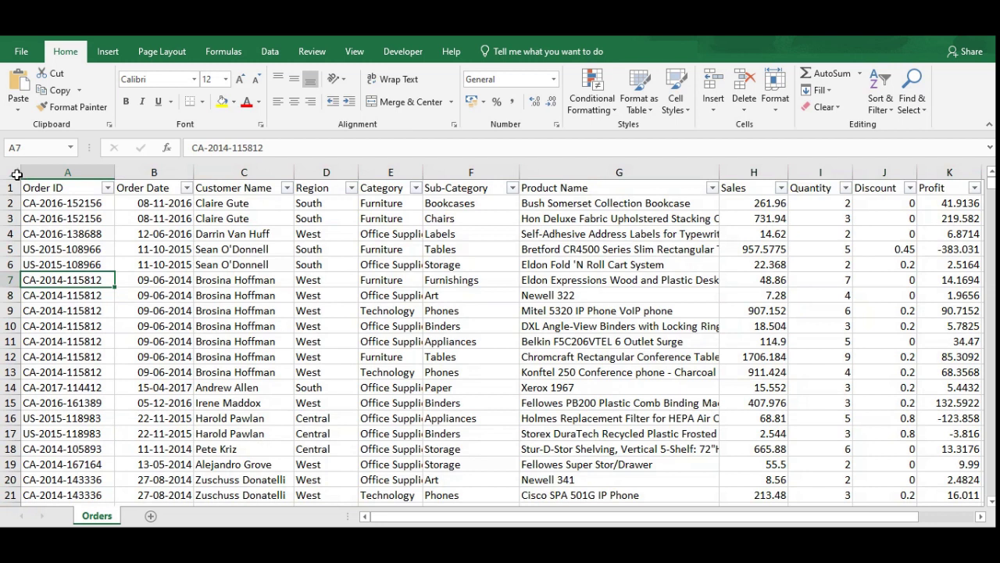
Remove duplicate rows from the whole Orders sheet, comparing all columns.
{"action": "left_click", "coordinate": [16, 172]}
{"action": "left_click", "coordinate": [270, 51]}
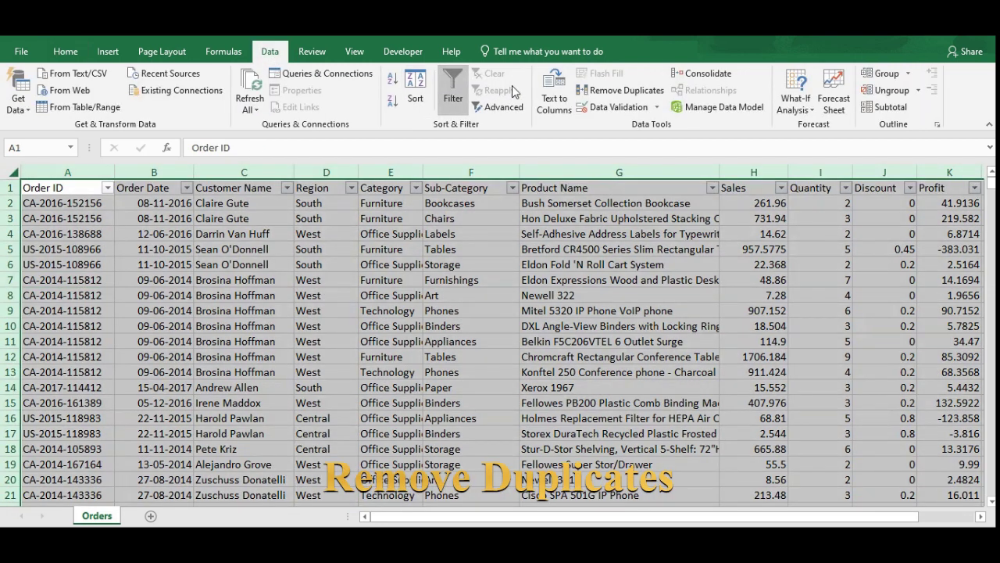
{"action": "left_click", "coordinate": [617, 90]}
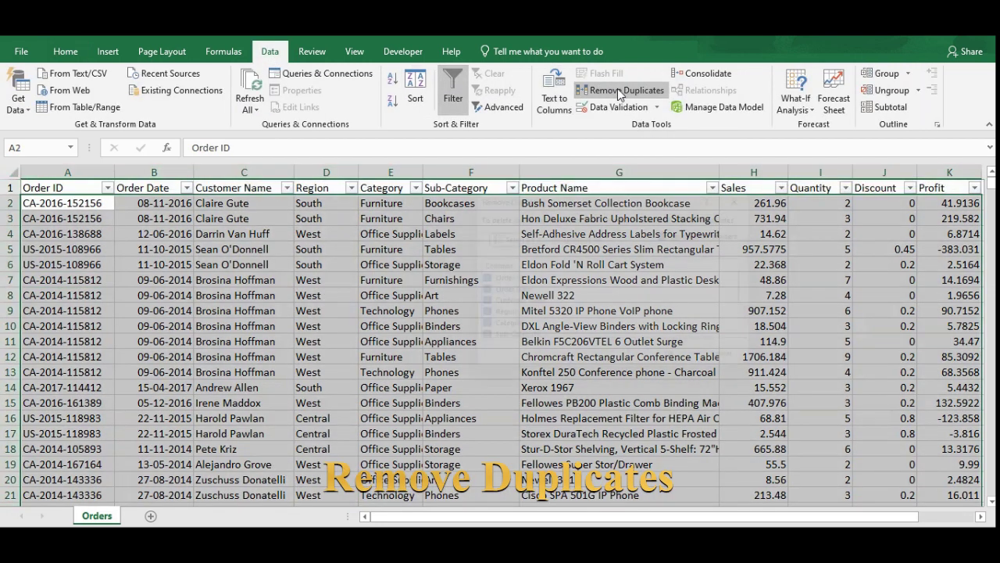
{"action": "left_click", "coordinate": [686, 368]}
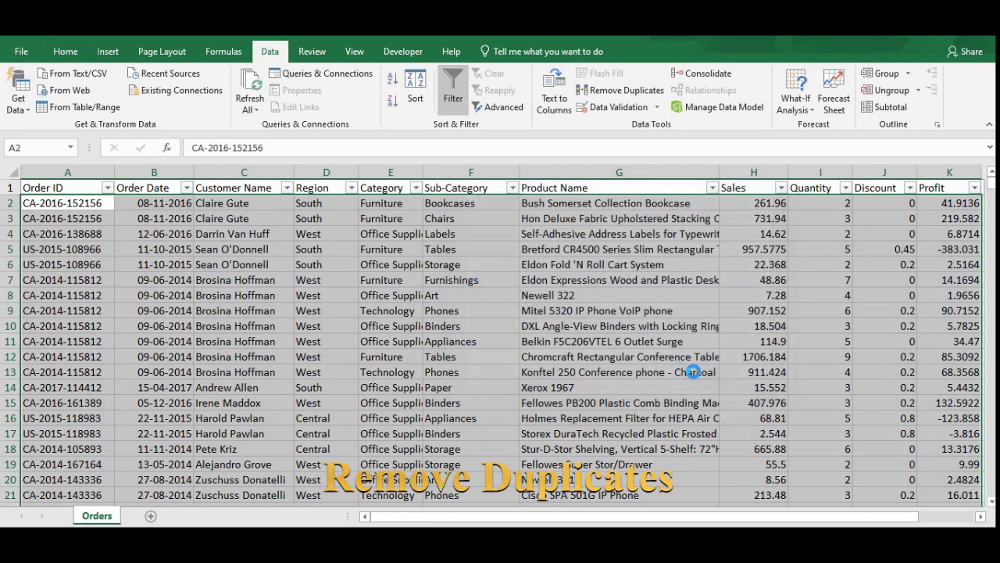
{"action": "left_click", "coordinate": [505, 327]}
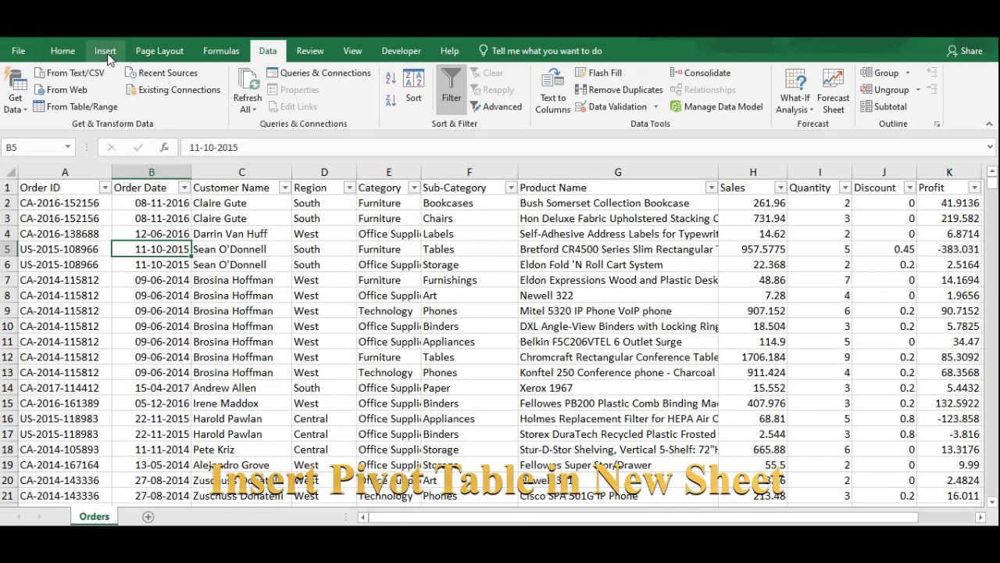
Create a PivotTable from the range Orders!$A$1:$K$9994 on a new worksheet.
{"action": "left_click", "coordinate": [107, 53]}
{"action": "left_click", "coordinate": [21, 92]}
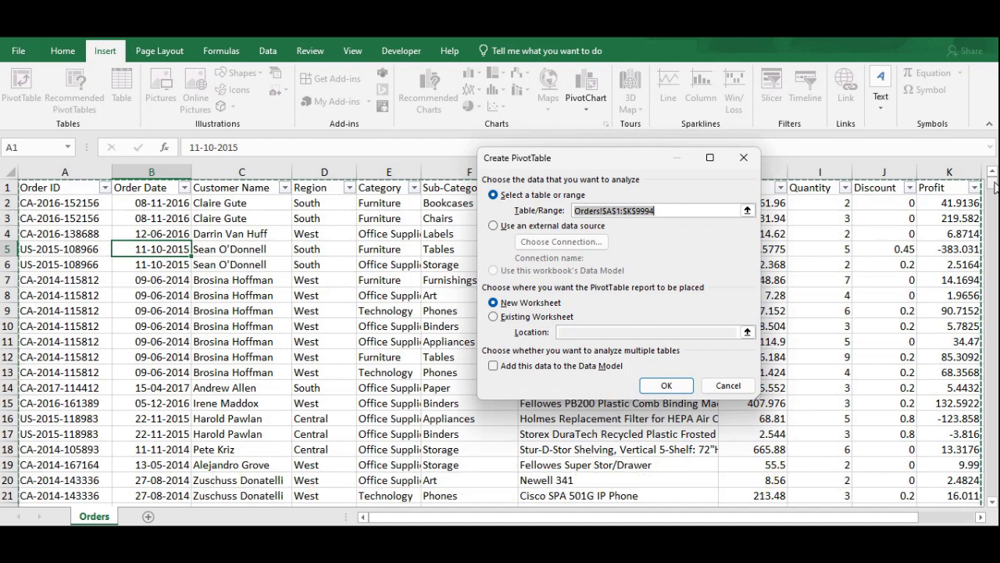
{"action": "mouse_move", "coordinate": [994, 183]}
{"action": "left_mouse_down"}
{"action": "mouse_move", "coordinate": [995, 493]}
{"action": "mouse_move", "coordinate": [994, 164]}
{"action": "left_mouse_up"}
{"action": "left_click", "coordinate": [665, 386]}
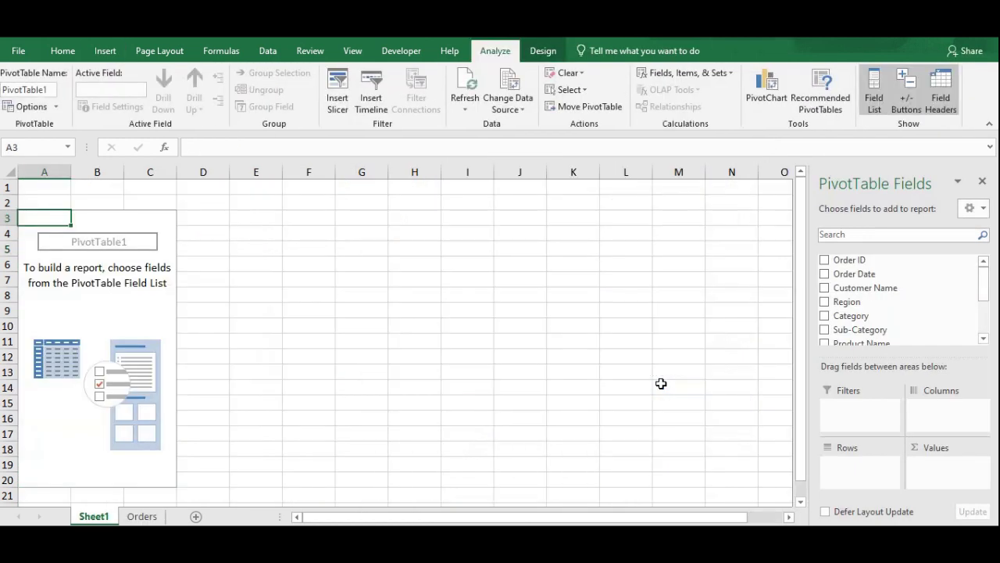
Add Sales as the summed value and Order Date as the row field of the PivotTable.
{"action": "scroll", "coordinate": [826, 277], "scroll_direction": "down", "scroll_amount": 2}
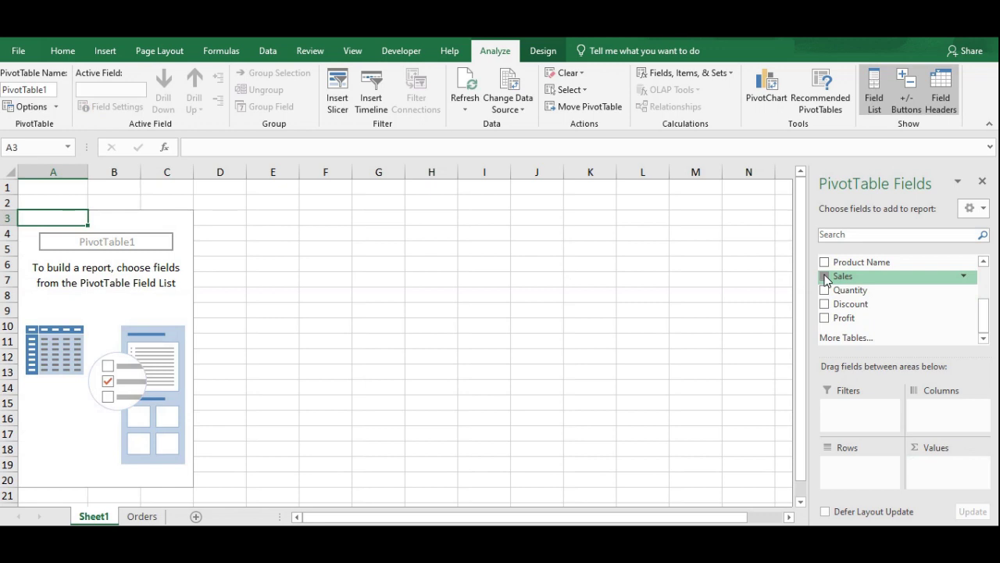
{"action": "left_click", "coordinate": [825, 277]}
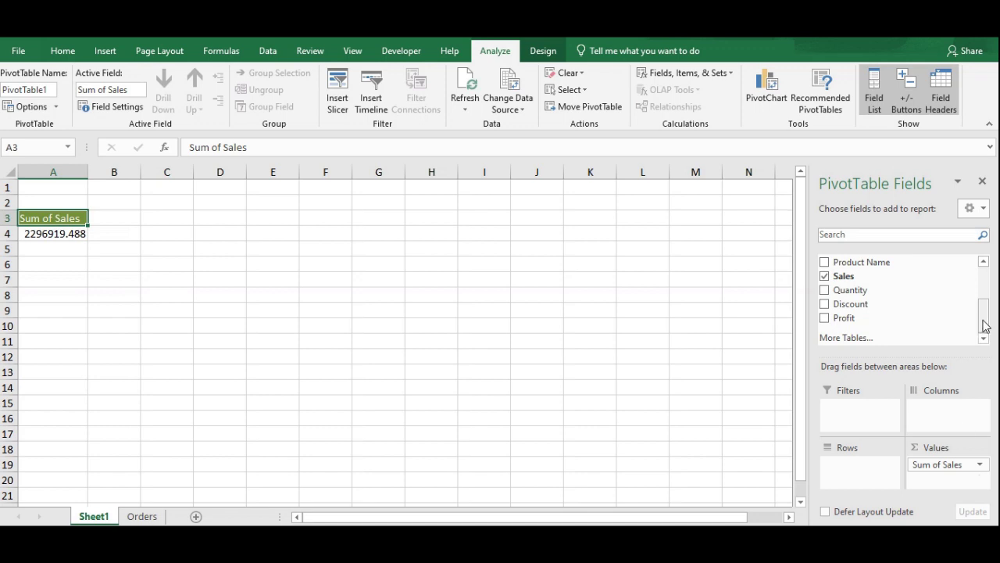
{"action": "left_click_drag", "start_coordinate": [984, 325], "coordinate": [984, 295]}
{"action": "left_click_drag", "start_coordinate": [830, 273], "coordinate": [851, 472]}
Expand 2014 and its Qtr1 in the PivotTable to view the quarterly and monthly sales.
{"action": "left_click", "coordinate": [25, 238]}
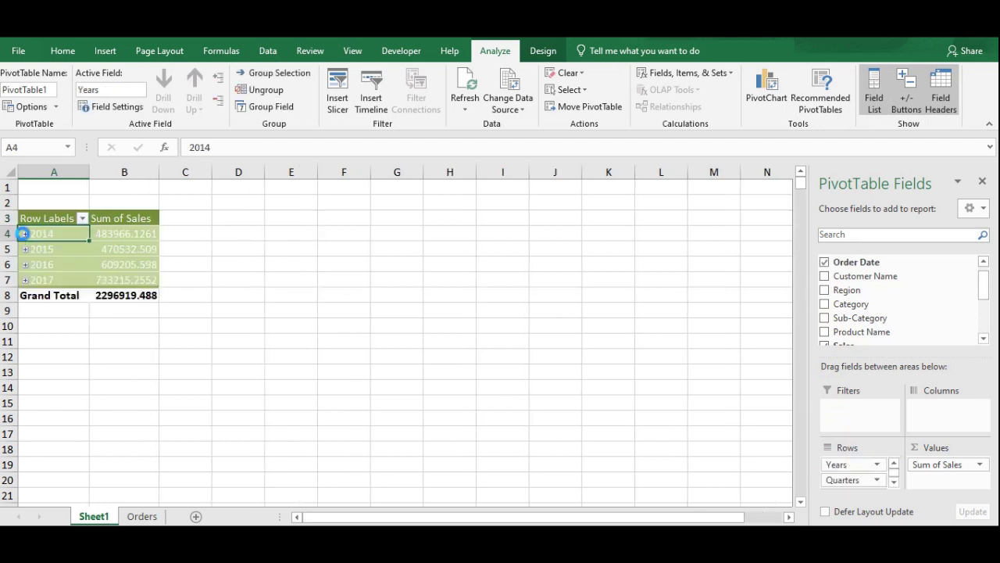
{"action": "left_click", "coordinate": [25, 234]}
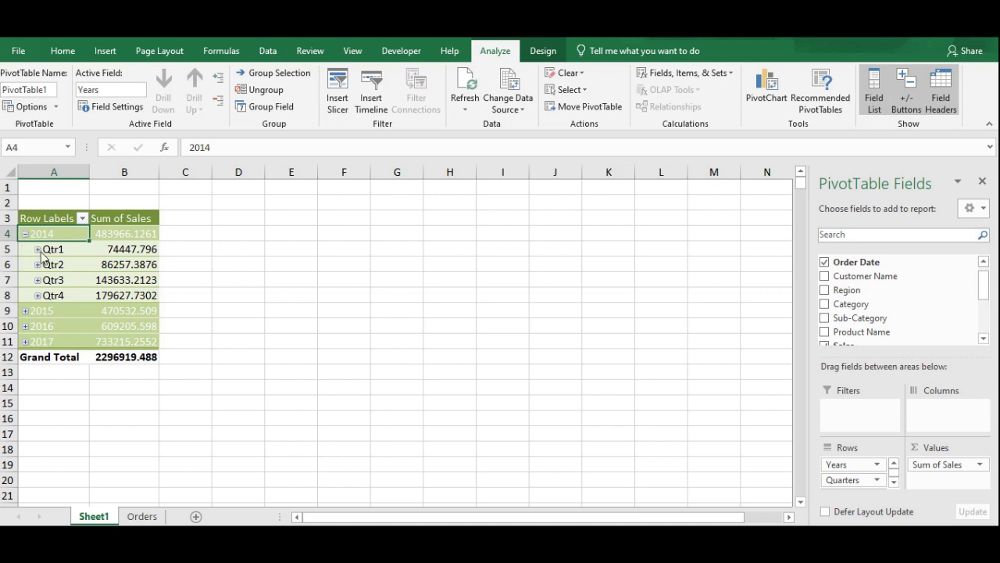
{"action": "left_click", "coordinate": [37, 250]}
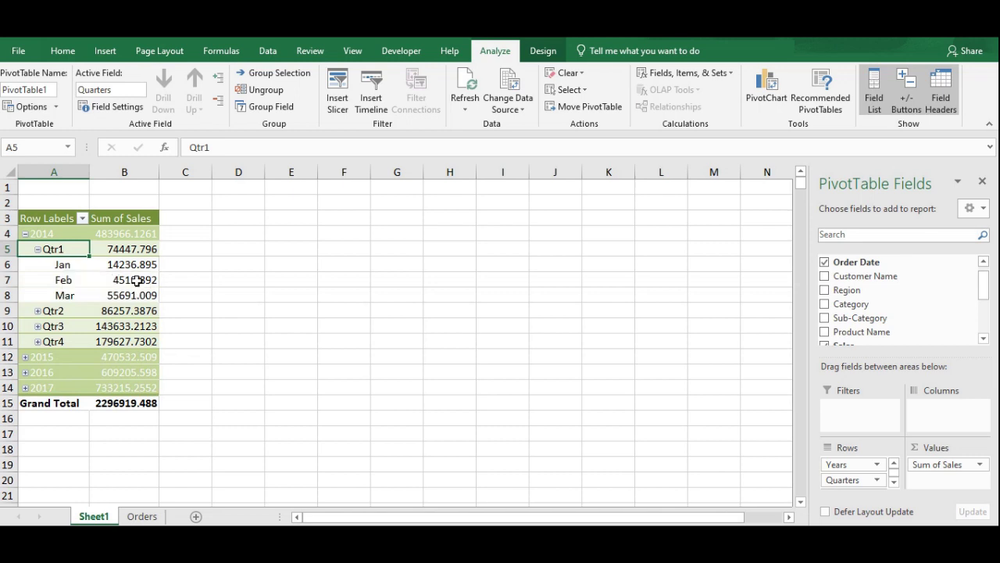
Remove the Quarters field from the PivotTable rows and collapse the 2014 group.
{"action": "left_click", "coordinate": [876, 481]}
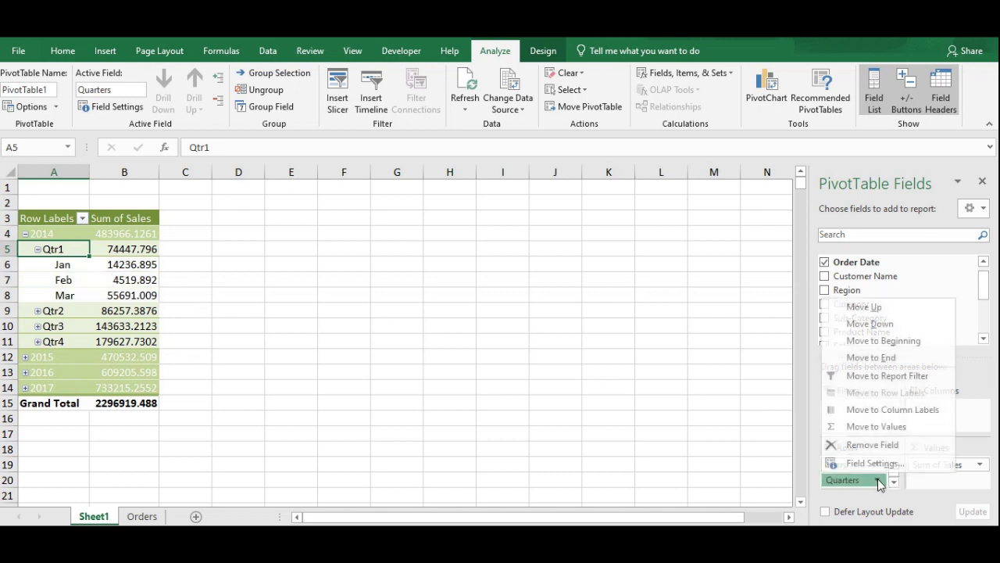
{"action": "left_click", "coordinate": [851, 445]}
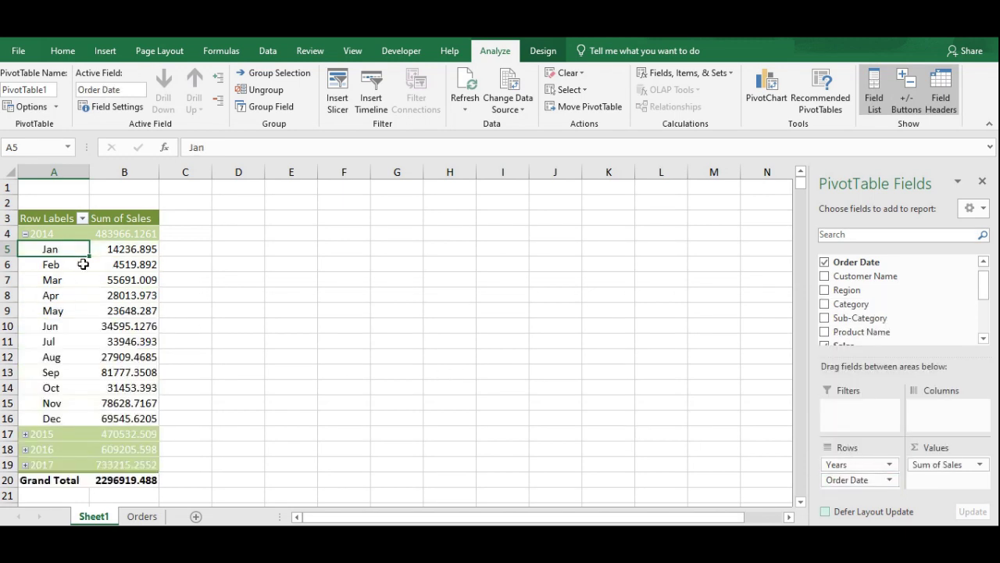
{"action": "left_click", "coordinate": [25, 236]}
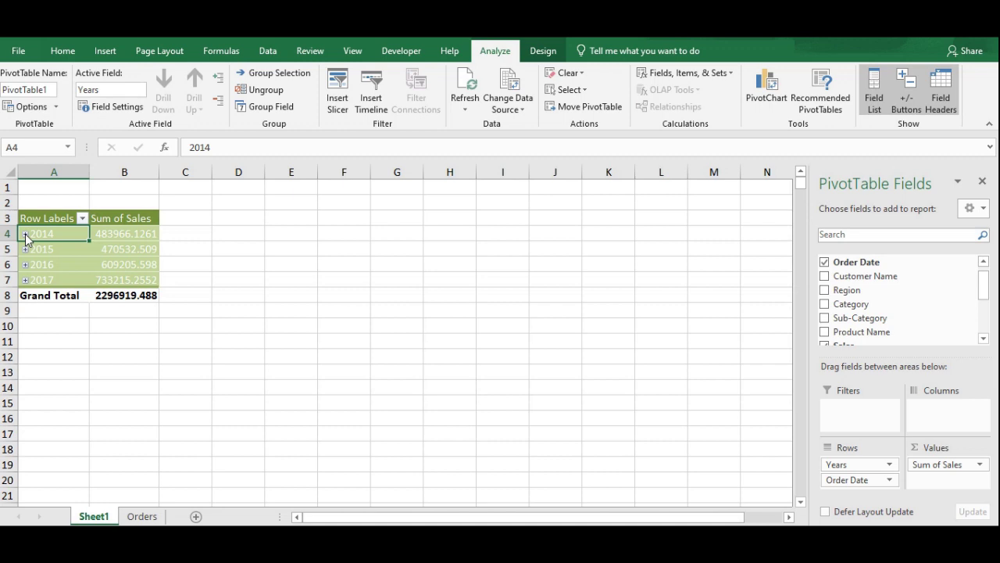
Filter the PivotTable's Years field to 2017 only and expand that year to its months.
{"action": "left_click", "coordinate": [83, 218]}
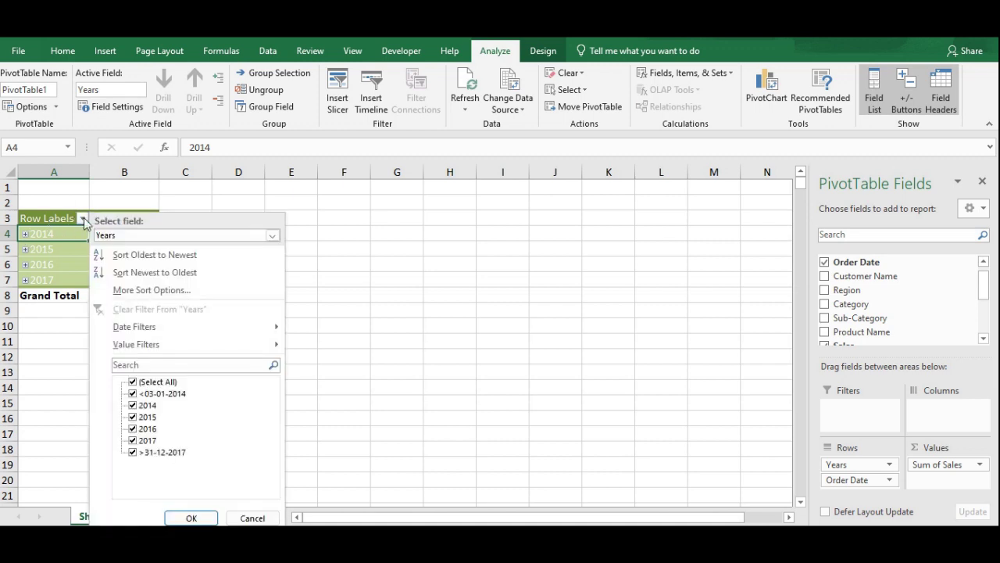
{"action": "left_click", "coordinate": [132, 382]}
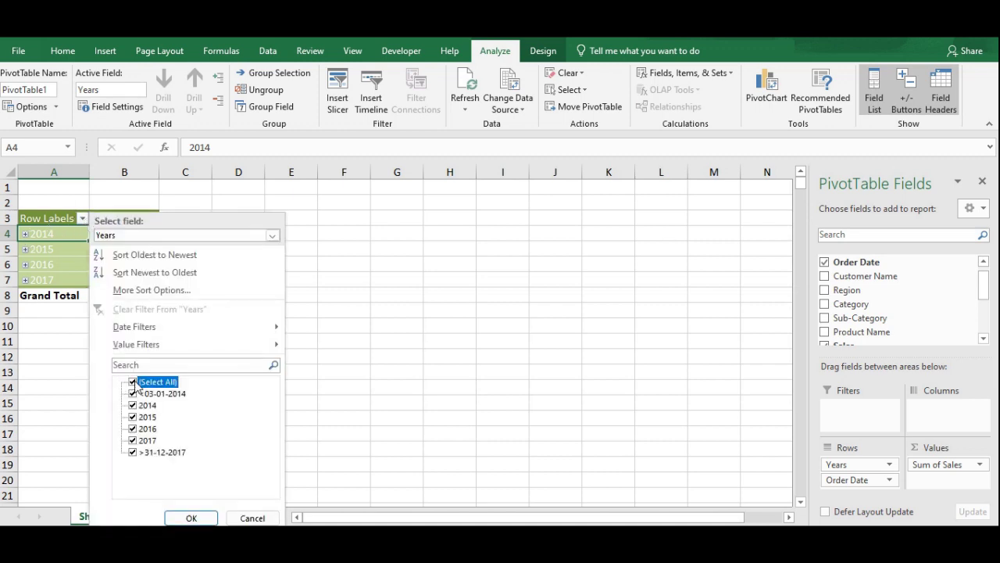
{"action": "left_click", "coordinate": [133, 441]}
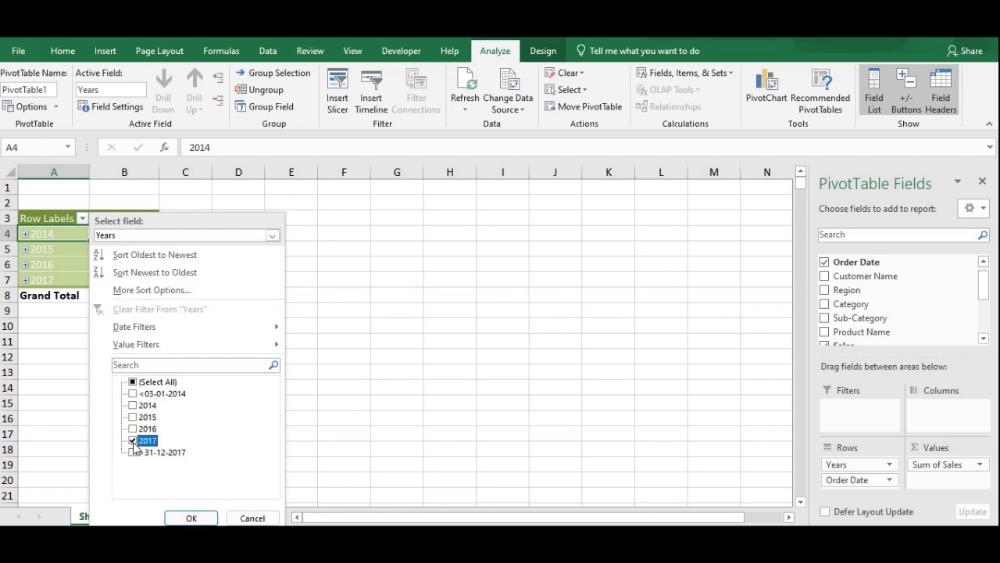
{"action": "left_click", "coordinate": [191, 518]}
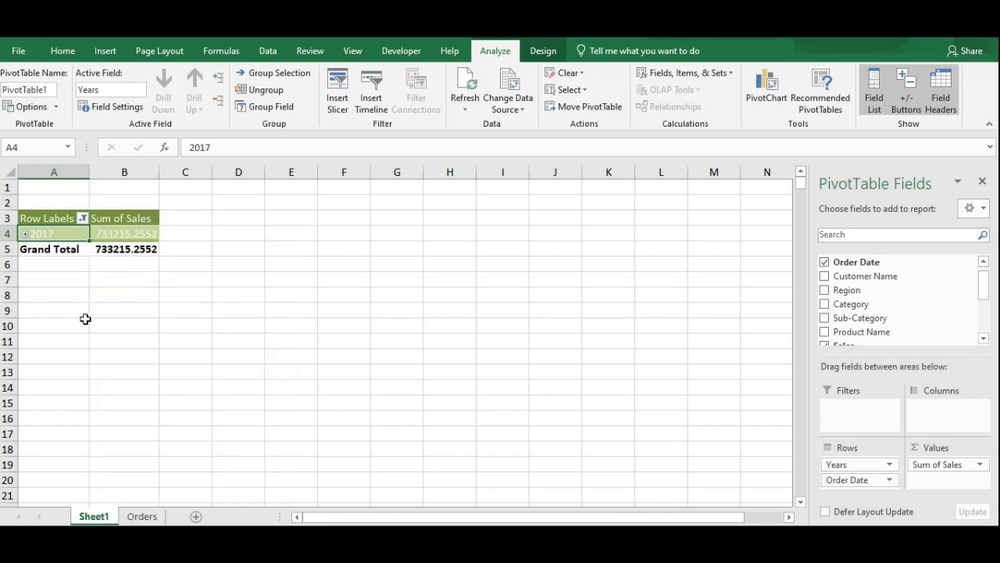
{"action": "left_click", "coordinate": [25, 234]}
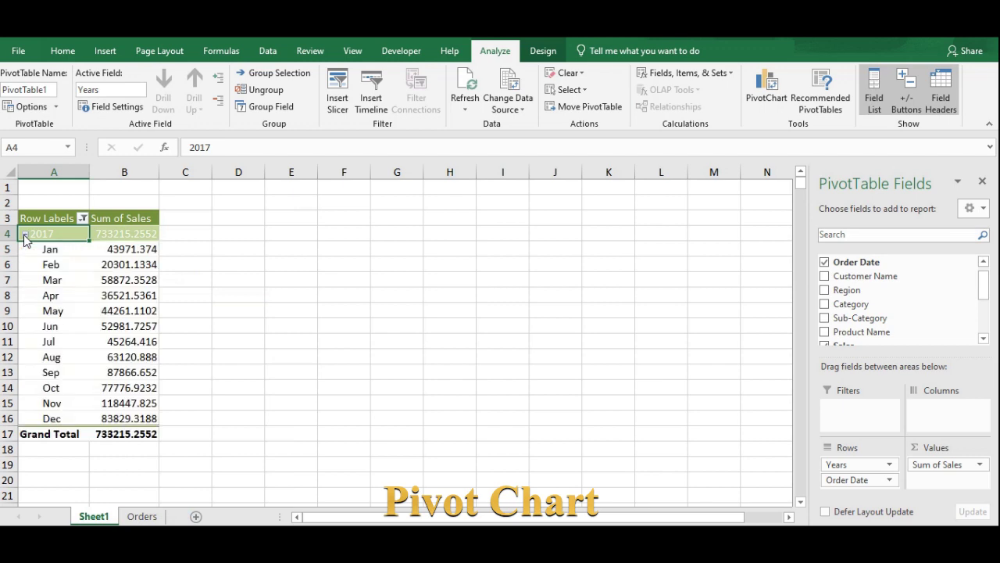
Insert a line PivotChart of the 2017 monthly sales and open the chart's Years filter.
{"action": "left_click", "coordinate": [141, 341]}
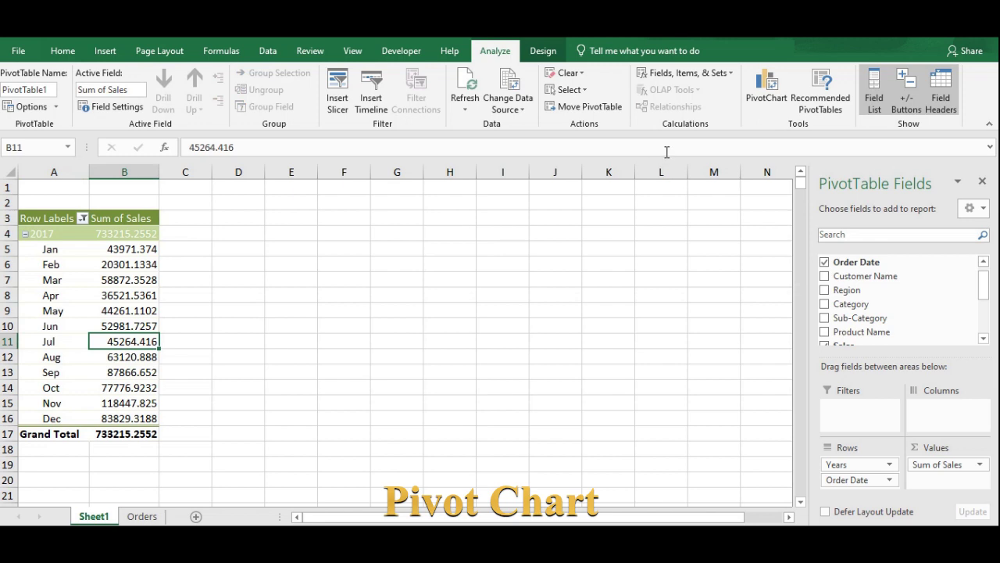
{"action": "left_click", "coordinate": [767, 93]}
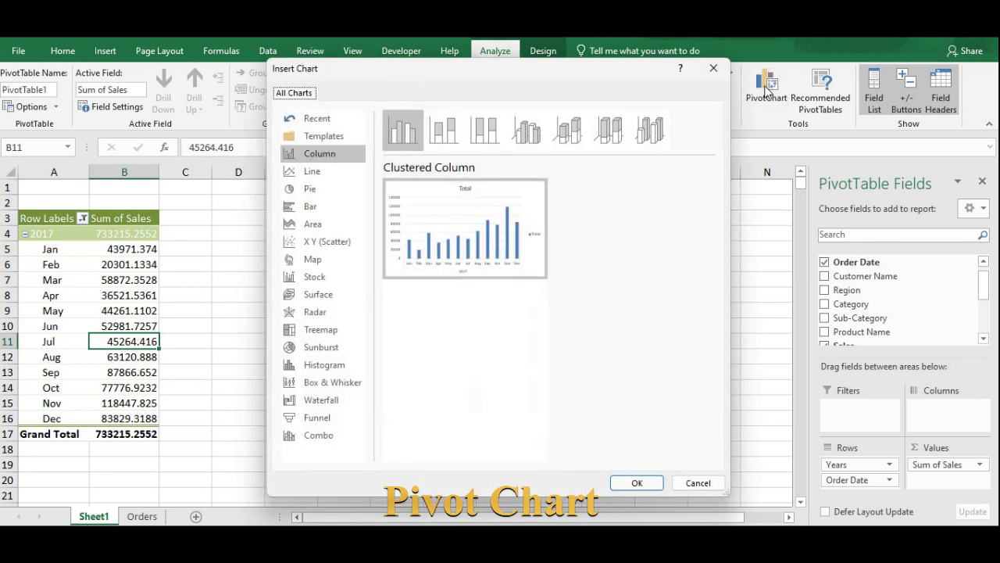
{"action": "left_click", "coordinate": [316, 174]}
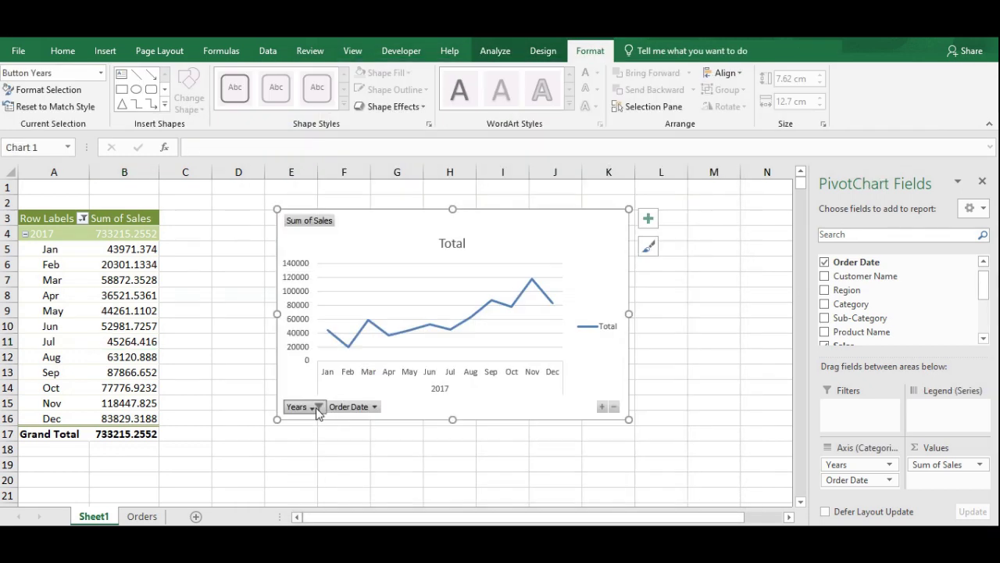
{"action": "left_click", "coordinate": [315, 407]}
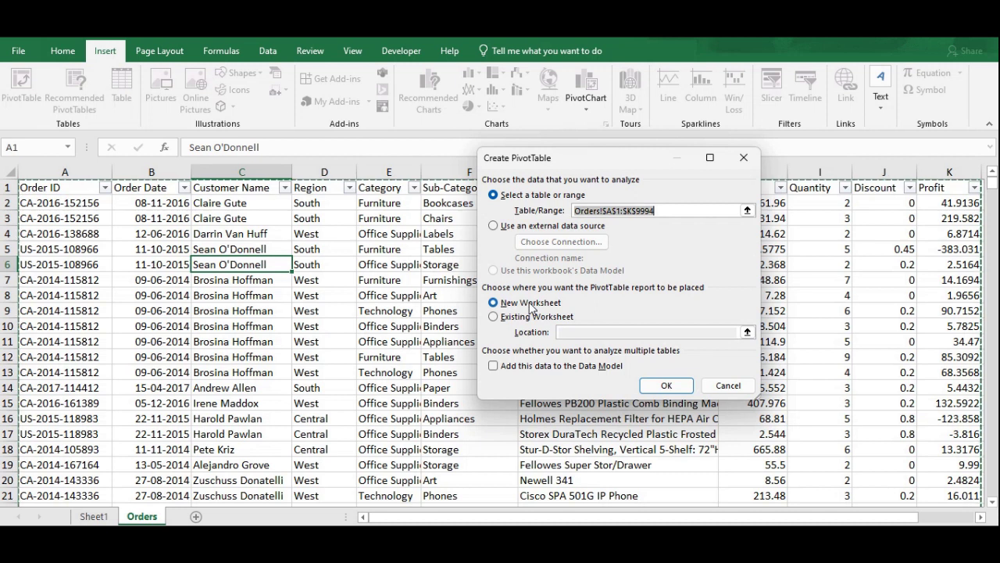
Create a PivotTable from the Orders data on a new worksheet with Region as rows and the sum of Sales as values.
{"action": "left_click", "coordinate": [660, 386]}
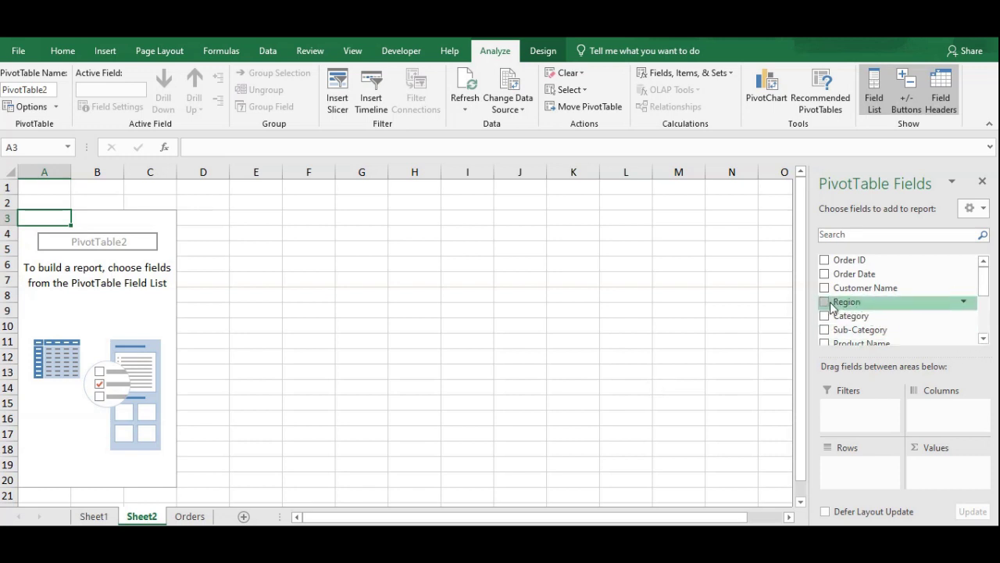
{"action": "left_click", "coordinate": [830, 305]}
{"action": "left_click_drag", "start_coordinate": [830, 305], "coordinate": [847, 469]}
{"action": "left_click_drag", "start_coordinate": [986, 296], "coordinate": [988, 337]}
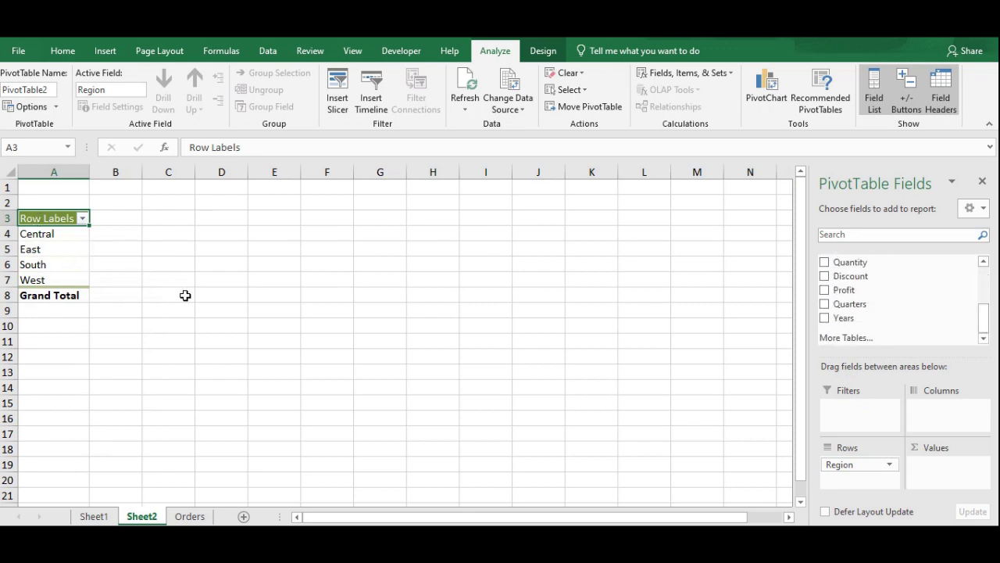
{"action": "scroll", "coordinate": [868, 286], "scroll_direction": "up", "scroll_amount": 1}
{"action": "left_click_drag", "start_coordinate": [835, 279], "coordinate": [942, 479]}
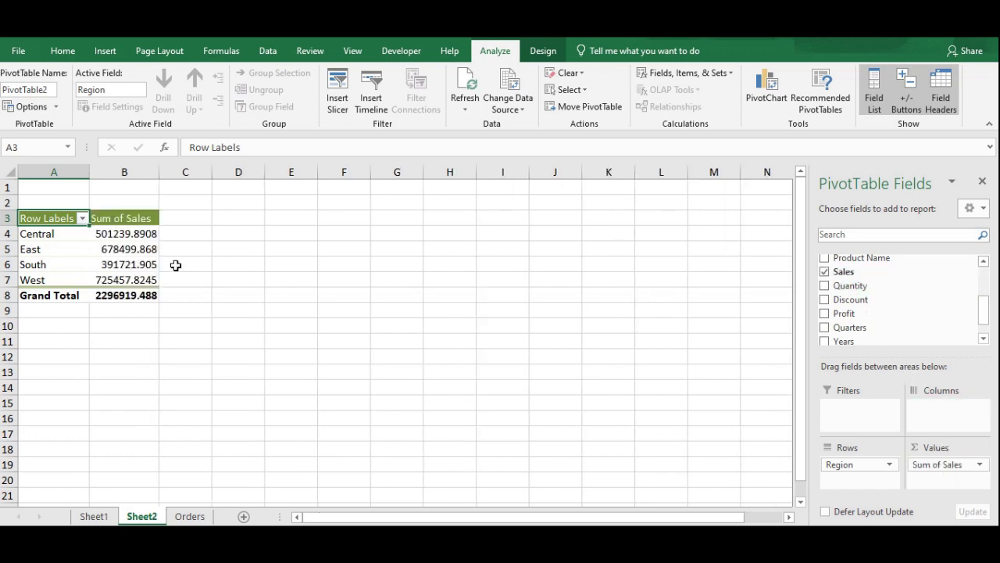
Add Years as a report filter to the region PivotTable and restrict it to 2017.
{"action": "left_click_drag", "start_coordinate": [984, 314], "coordinate": [985, 335]}
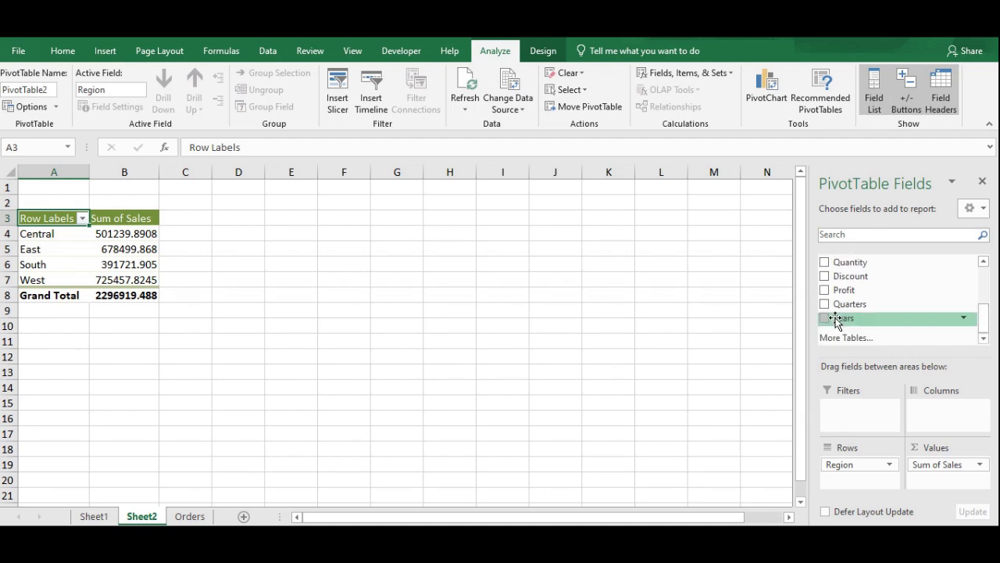
{"action": "left_click_drag", "start_coordinate": [836, 321], "coordinate": [852, 413]}
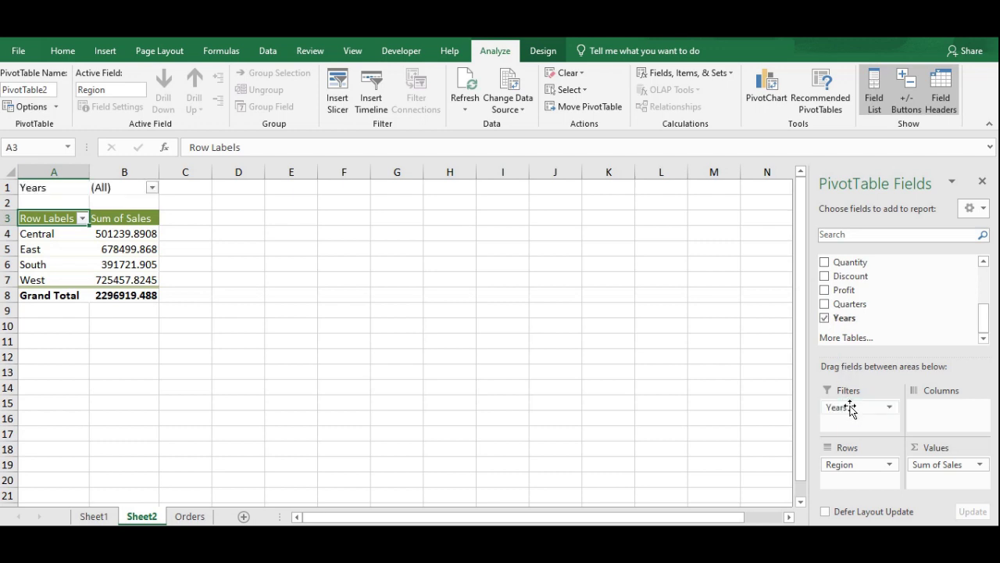
{"action": "left_click", "coordinate": [152, 189]}
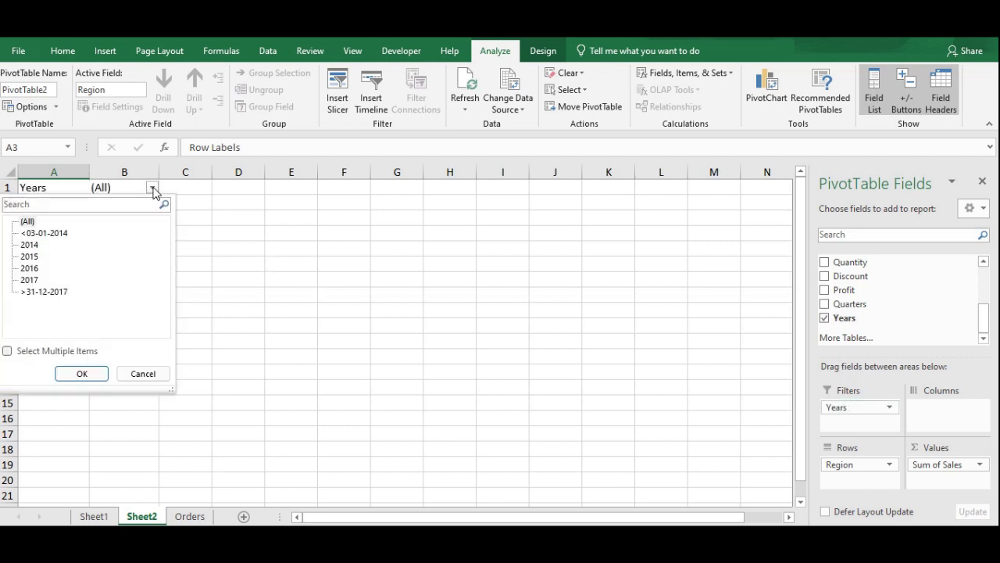
{"action": "left_click", "coordinate": [8, 352]}
{"action": "left_click", "coordinate": [23, 222]}
{"action": "left_click", "coordinate": [24, 281]}
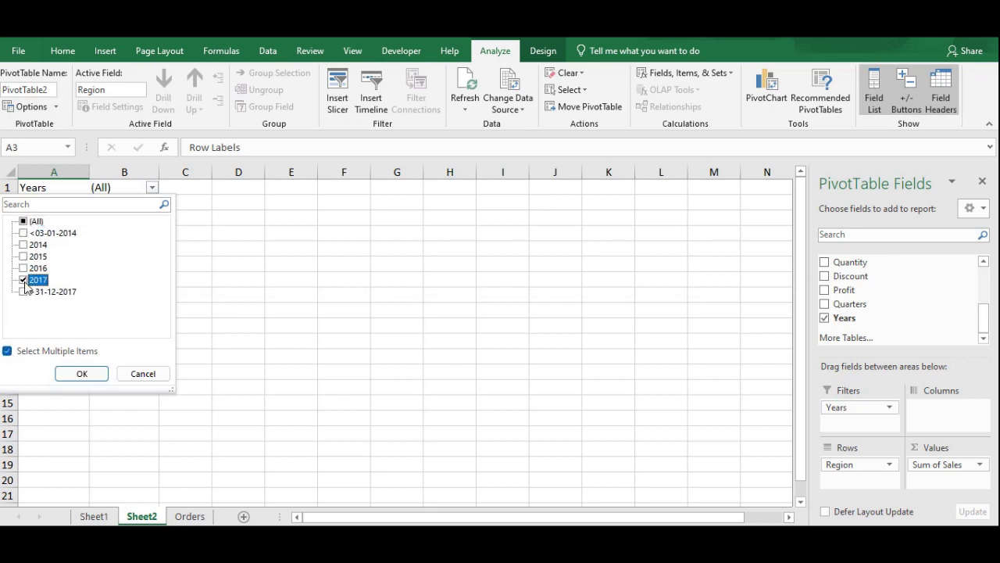
{"action": "left_click", "coordinate": [80, 373]}
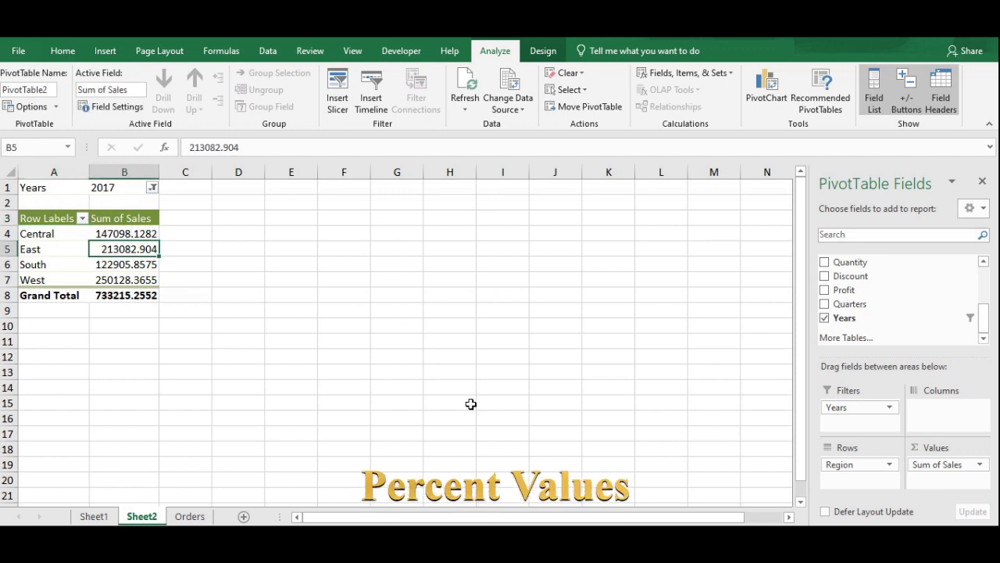
Show the region PivotTable's Sum of Sales values as % of Column Total.
{"action": "left_click", "coordinate": [981, 465]}
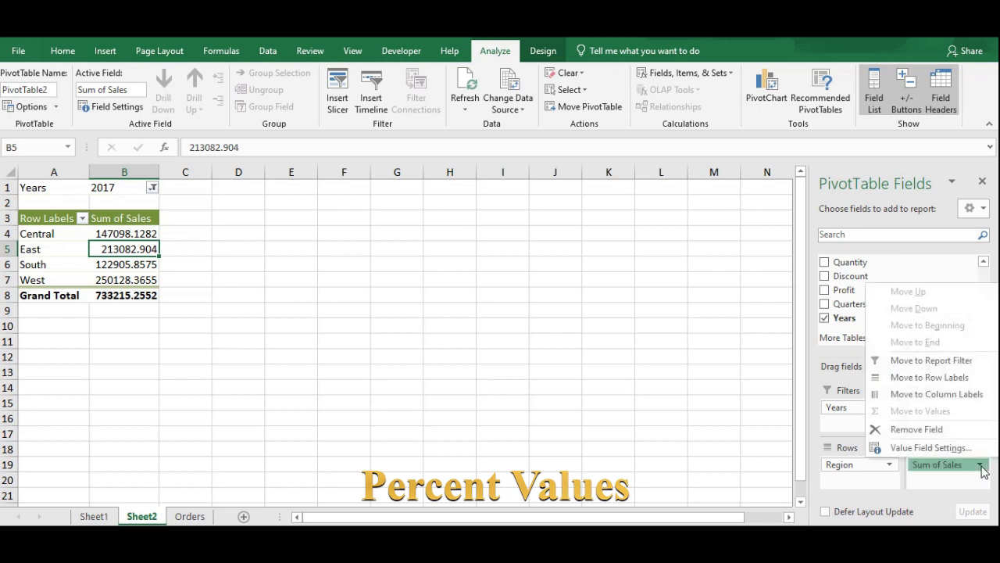
{"action": "left_click", "coordinate": [958, 450]}
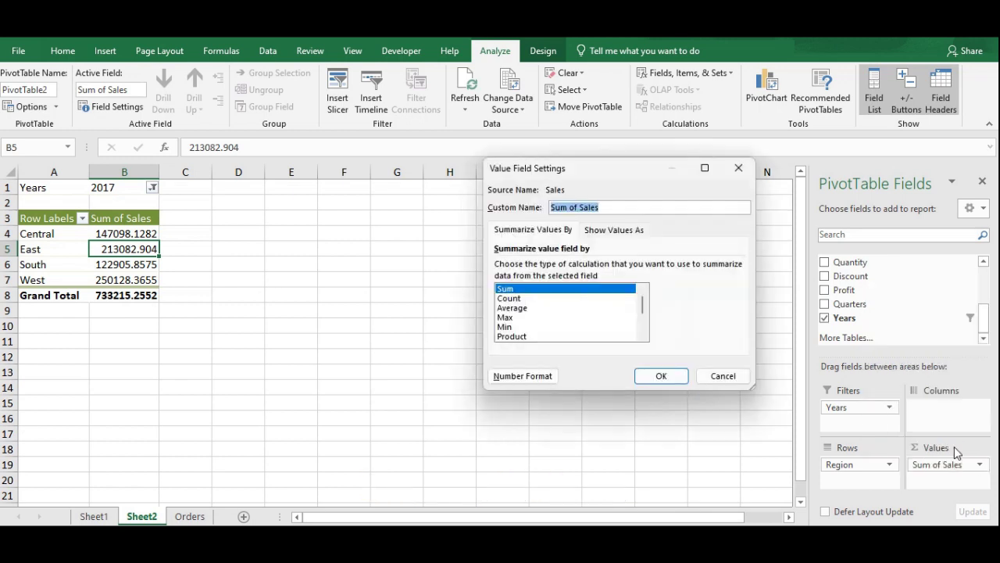
{"action": "left_click", "coordinate": [627, 231]}
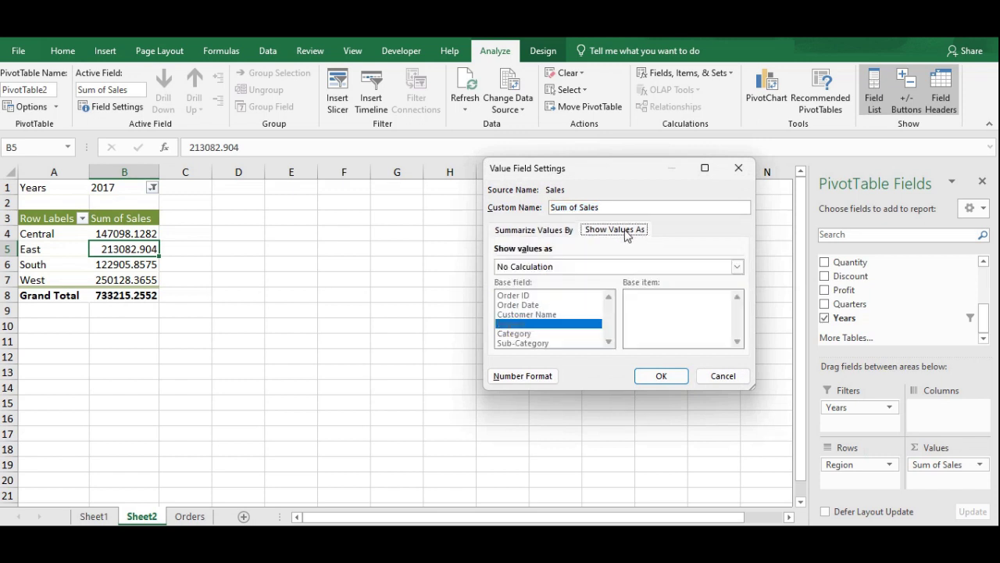
{"action": "left_click", "coordinate": [737, 266]}
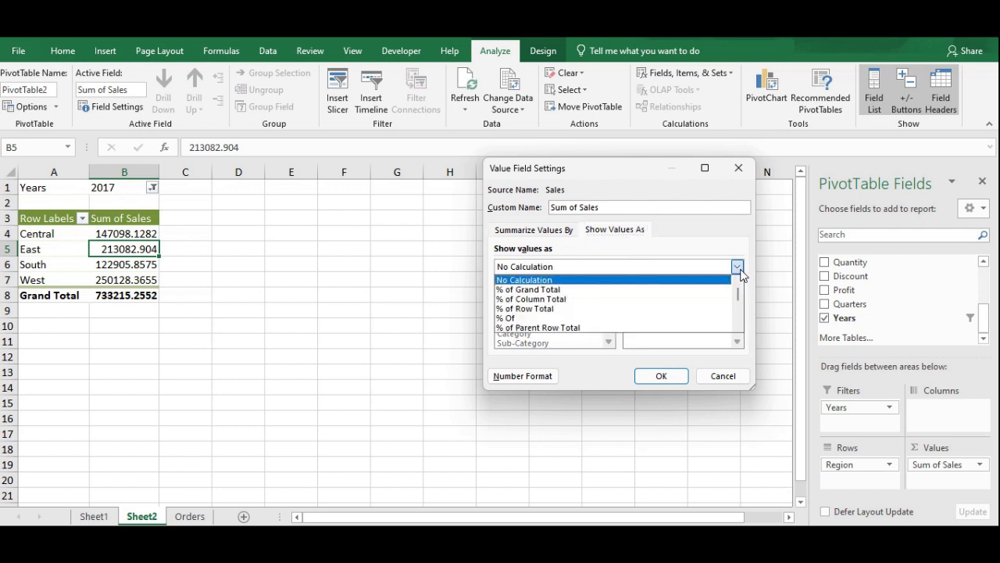
{"action": "left_click", "coordinate": [708, 297]}
{"action": "left_click", "coordinate": [661, 376]}
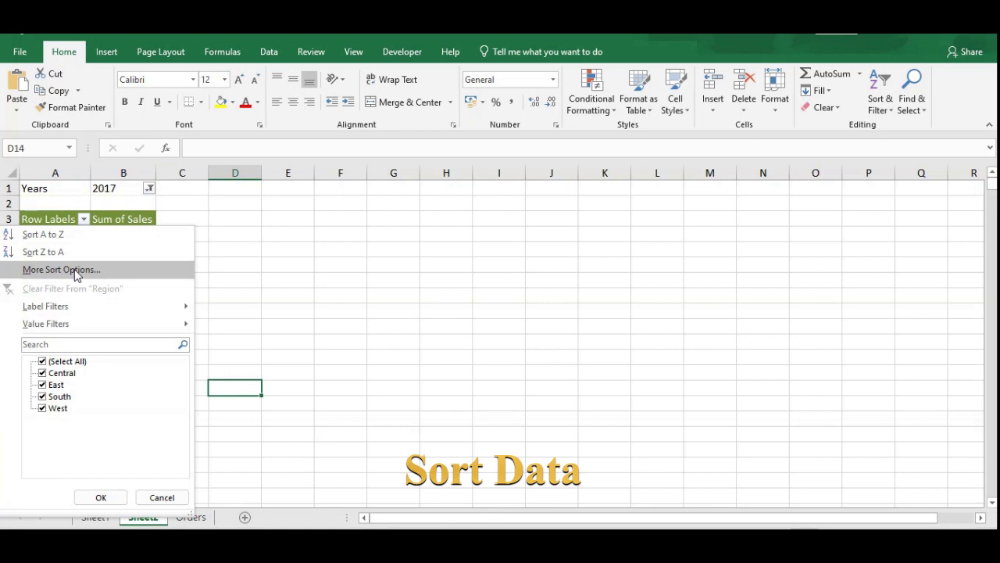
Sort the PivotTable's regions in descending order by Sum of Sales.
{"action": "left_click", "coordinate": [74, 268]}
{"action": "left_click", "coordinate": [382, 267]}
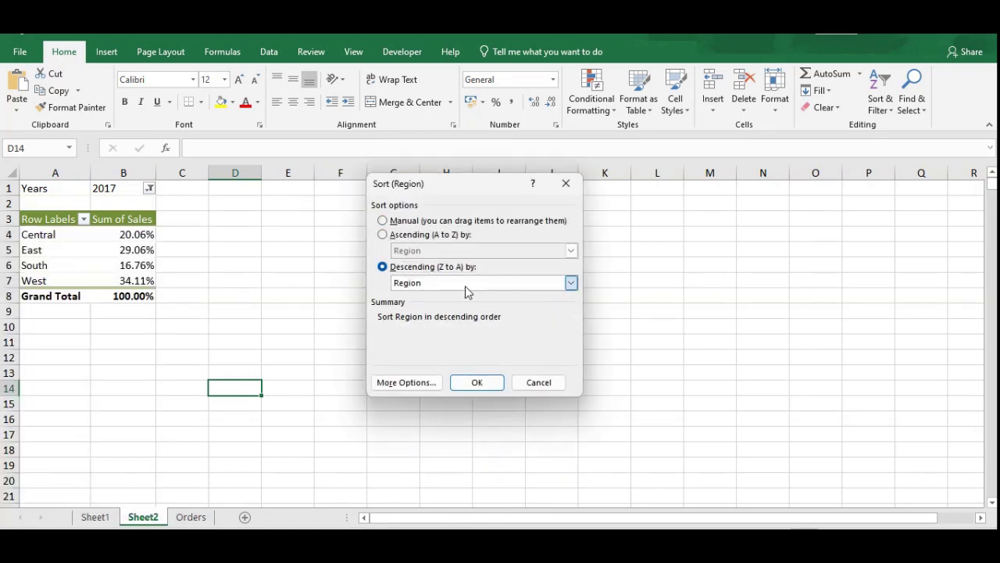
{"action": "left_click", "coordinate": [465, 286]}
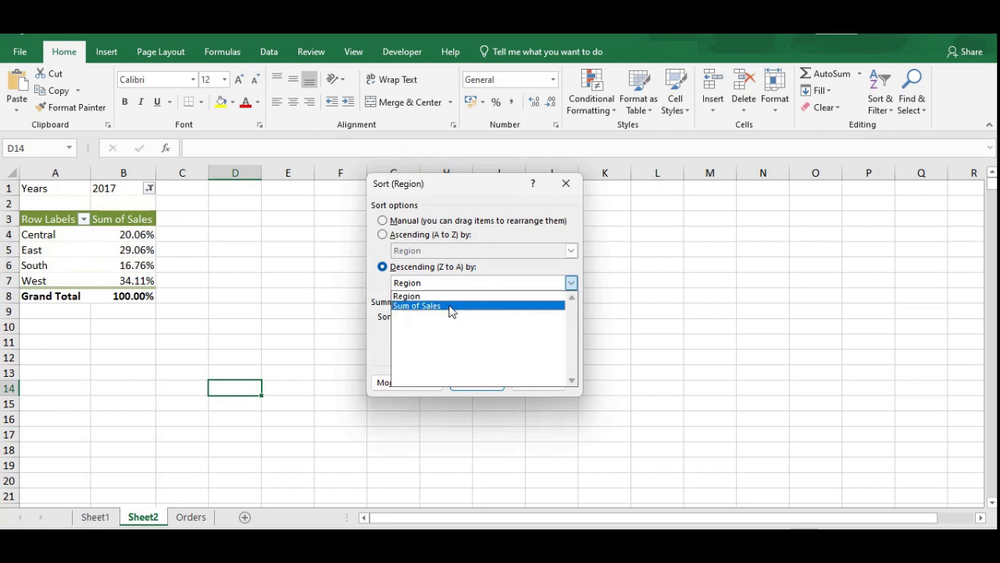
{"action": "left_click", "coordinate": [451, 308]}
{"action": "left_click", "coordinate": [473, 383]}
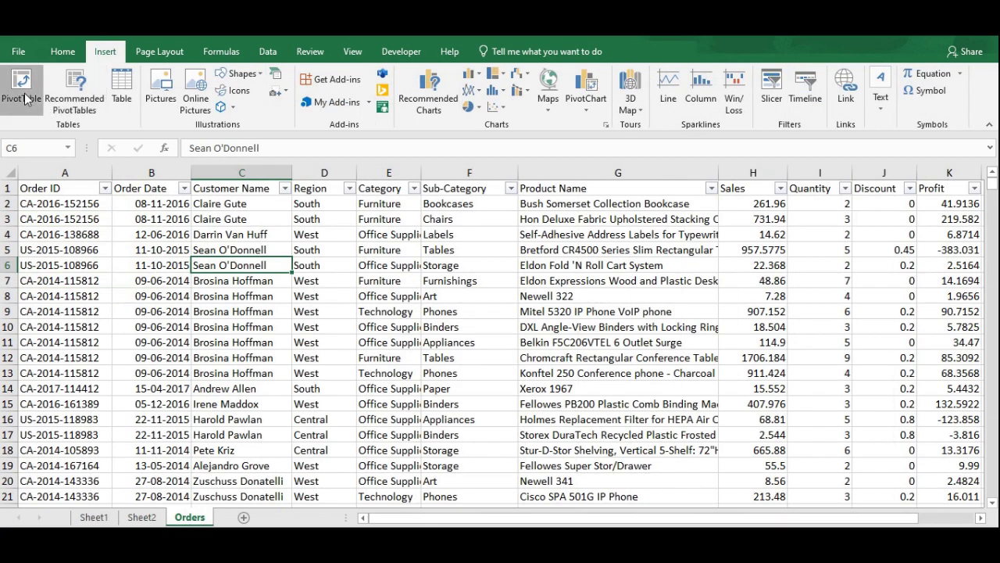
Insert another PivotTable from the Orders data on the existing worksheet, placed at cell E3 of Sheet2.
{"action": "left_click", "coordinate": [23, 94]}
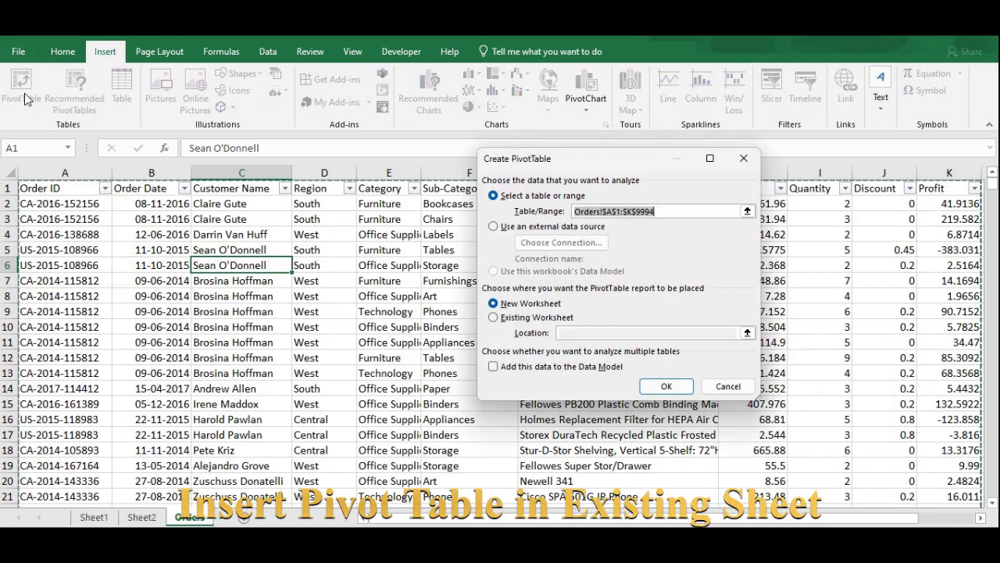
{"action": "left_click", "coordinate": [493, 319]}
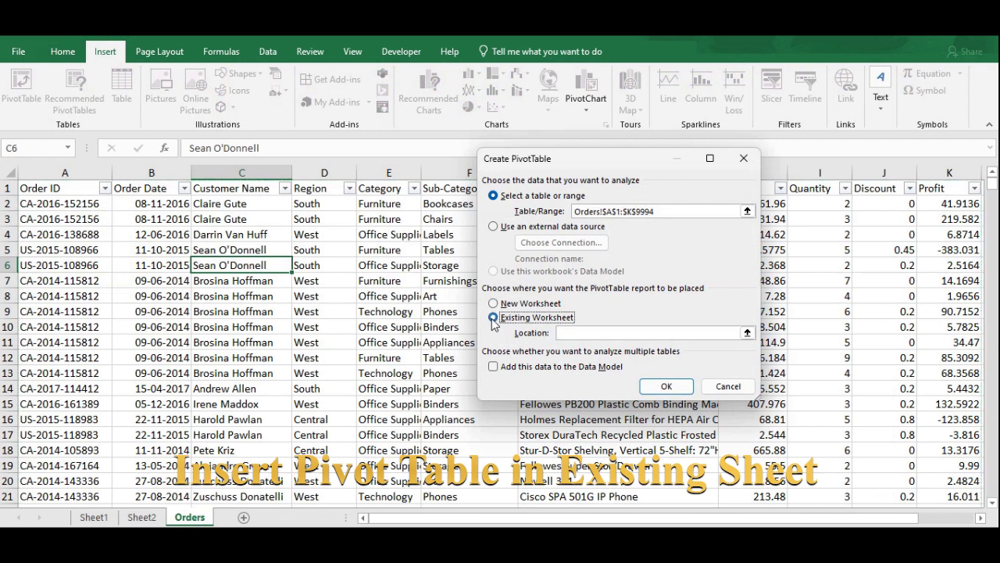
{"action": "left_click", "coordinate": [747, 333]}
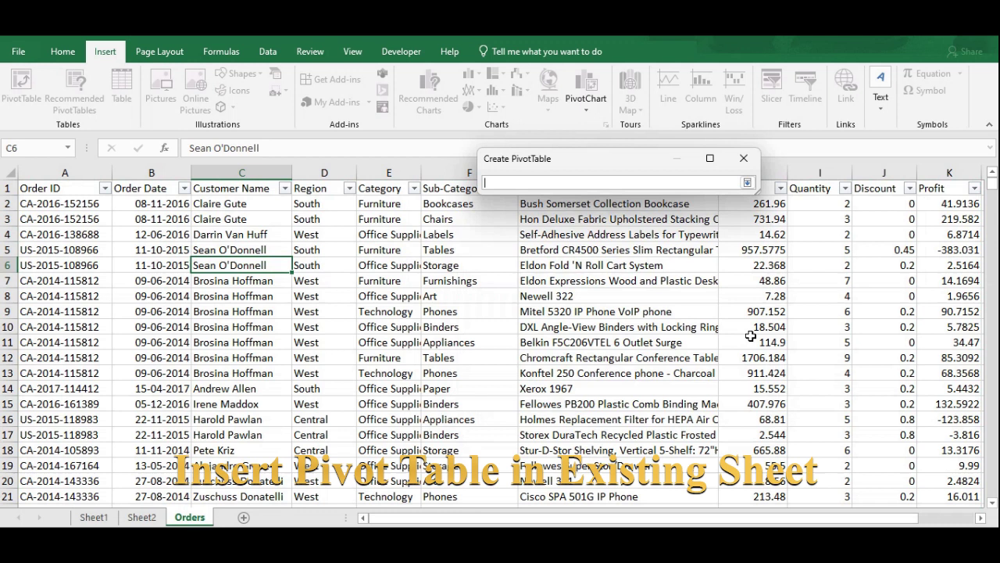
{"action": "left_click", "coordinate": [143, 519]}
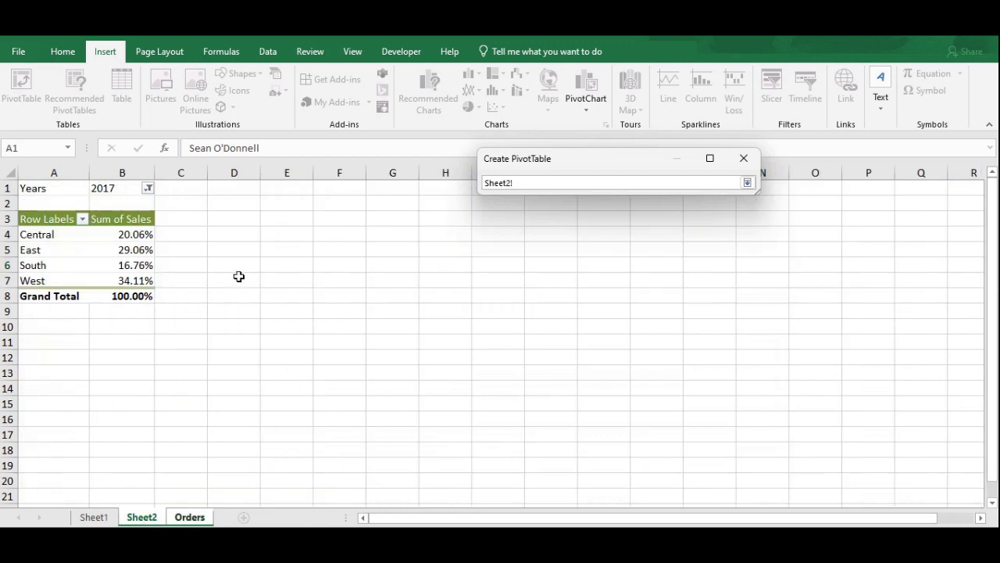
{"action": "left_click", "coordinate": [297, 220]}
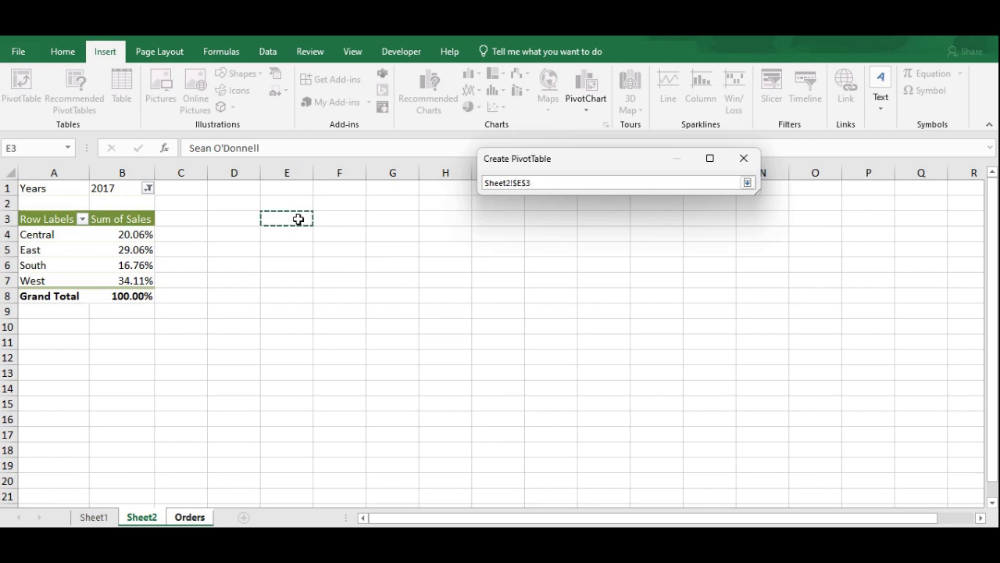
{"action": "left_click", "coordinate": [748, 182]}
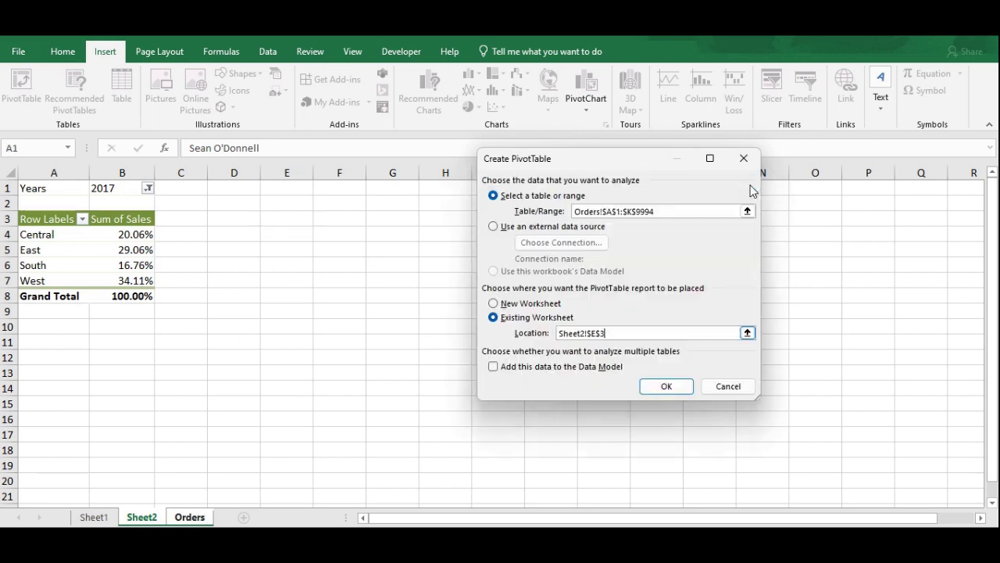
{"action": "left_click", "coordinate": [662, 388]}
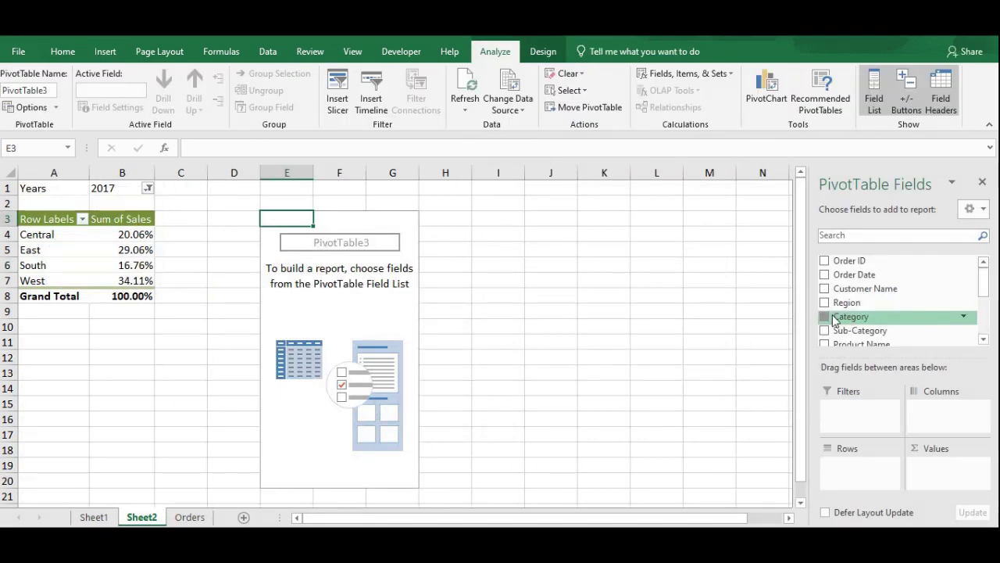
Lay out the new PivotTable with Category as columns, the sum of Sales as values and Years as report filter.
{"action": "left_click_drag", "start_coordinate": [835, 320], "coordinate": [935, 413]}
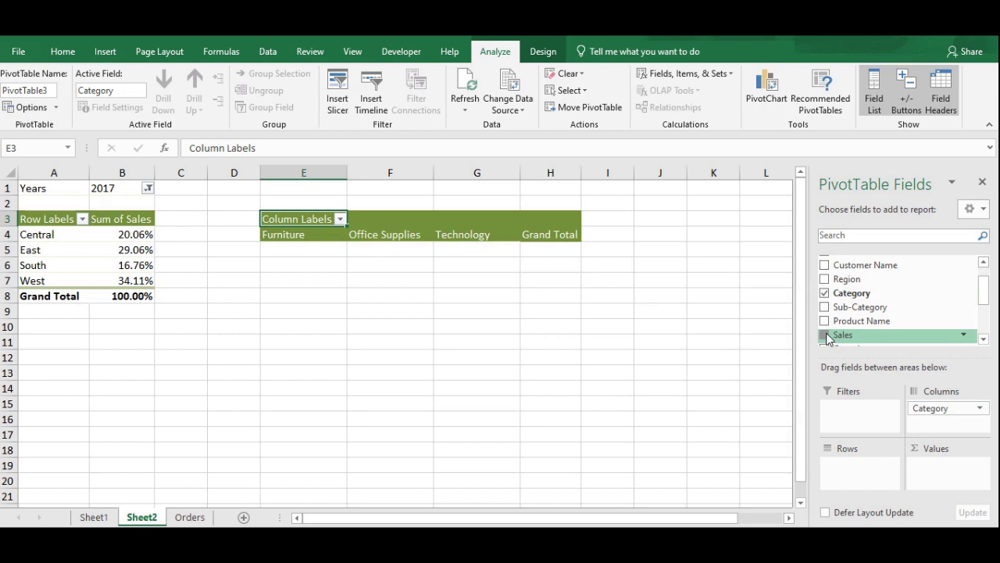
{"action": "left_click_drag", "start_coordinate": [827, 338], "coordinate": [939, 467]}
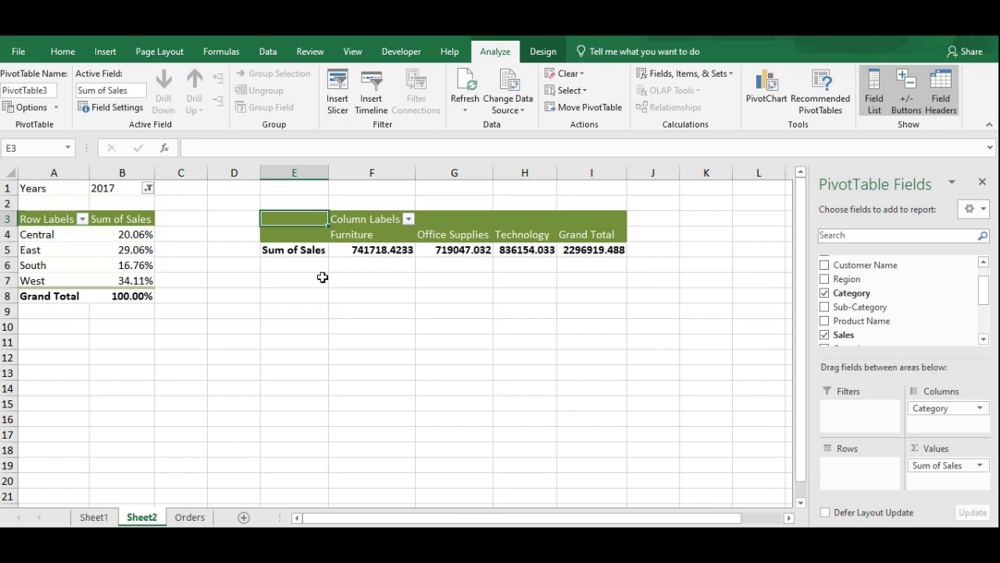
{"action": "left_click_drag", "start_coordinate": [983, 291], "coordinate": [983, 321]}
{"action": "left_click_drag", "start_coordinate": [843, 318], "coordinate": [852, 410]}
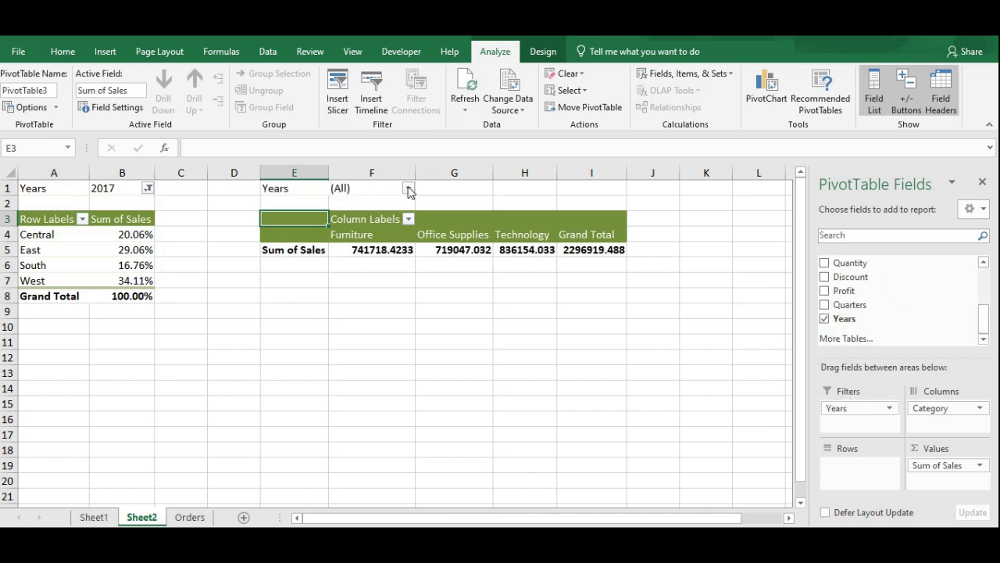
Filter the category PivotTable's Years field to 2017 only.
{"action": "left_click", "coordinate": [408, 188]}
{"action": "left_click", "coordinate": [245, 352]}
{"action": "left_click", "coordinate": [262, 222]}
{"action": "left_click", "coordinate": [276, 281]}
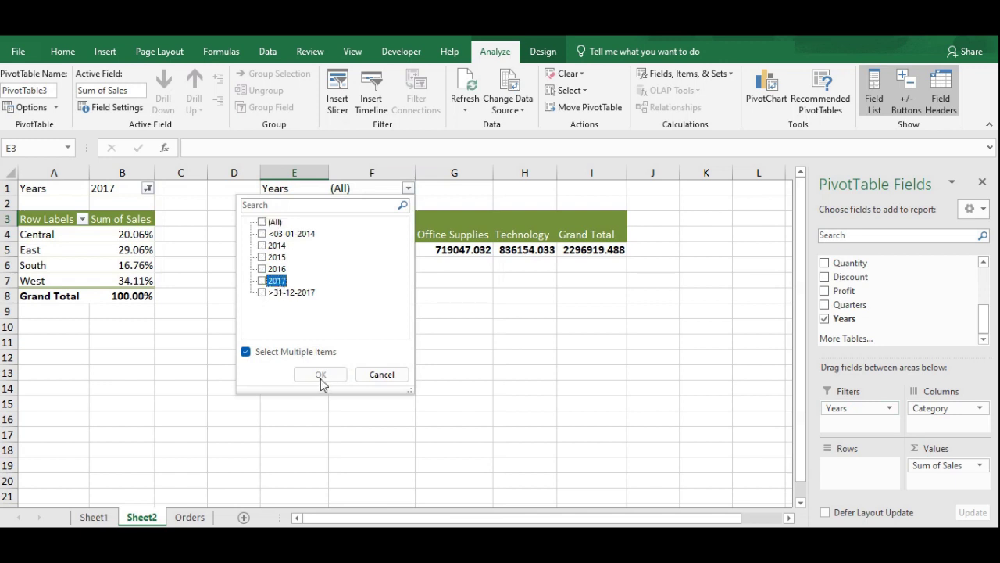
{"action": "left_click", "coordinate": [262, 281]}
{"action": "left_click", "coordinate": [320, 374]}
{"action": "left_click", "coordinate": [405, 251]}
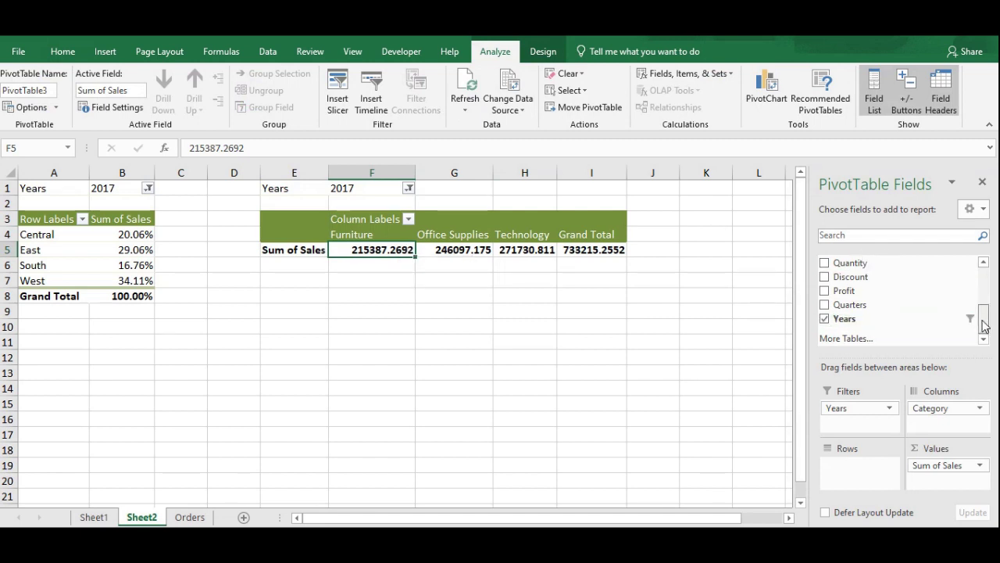
Add a count of Order ID to the category PivotTable's values and move the Values field from columns to rows.
{"action": "left_click_drag", "start_coordinate": [984, 326], "coordinate": [987, 277]}
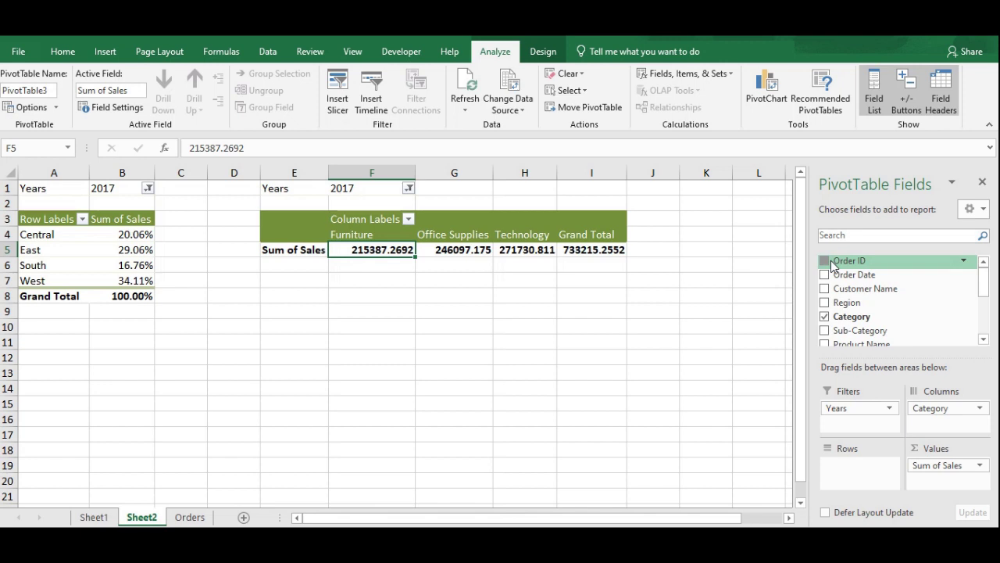
{"action": "left_click_drag", "start_coordinate": [833, 266], "coordinate": [934, 486]}
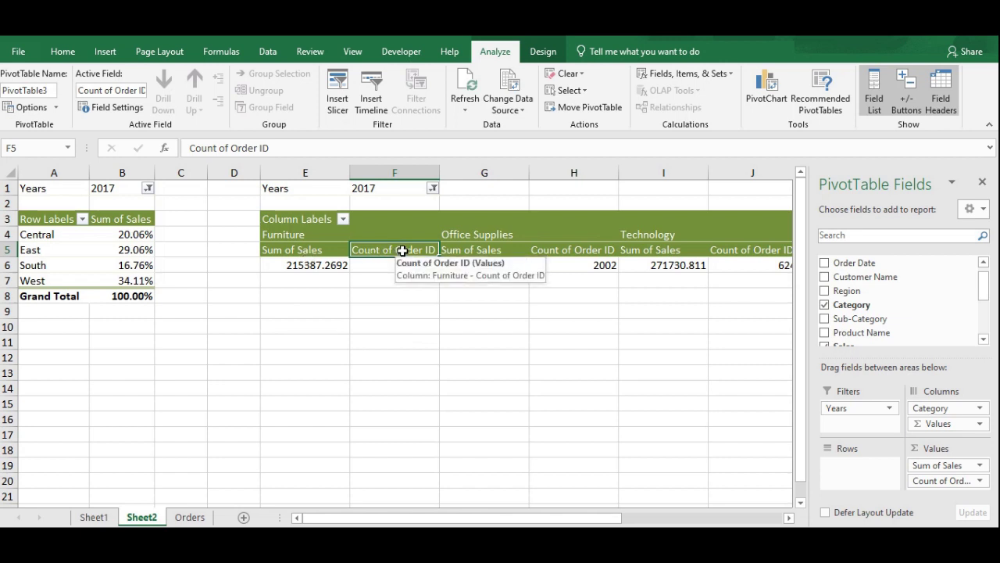
{"action": "left_click_drag", "start_coordinate": [936, 422], "coordinate": [848, 475]}
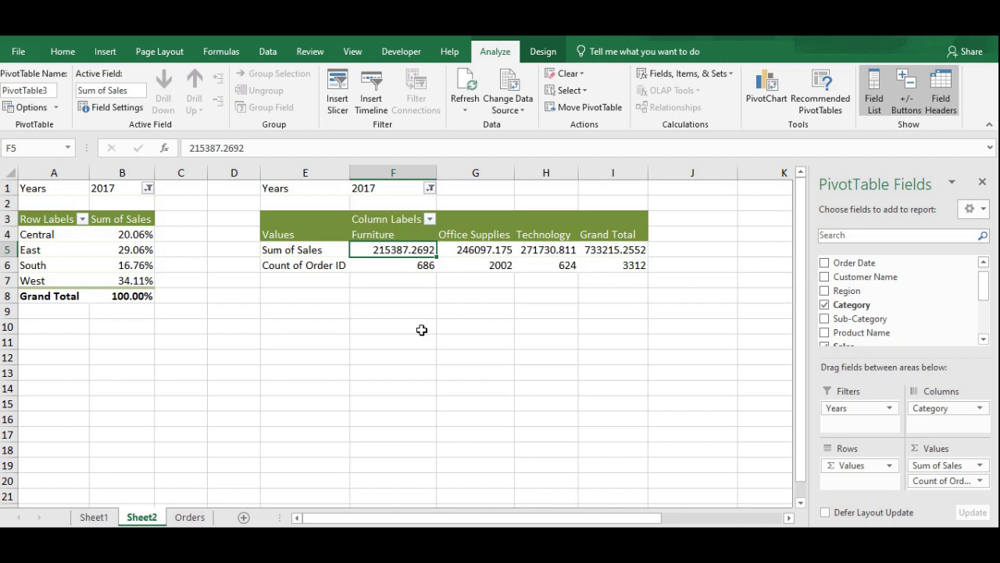
Insert a 100% Stacked Column PivotChart based on the category PivotTable.
{"action": "left_click", "coordinate": [472, 251]}
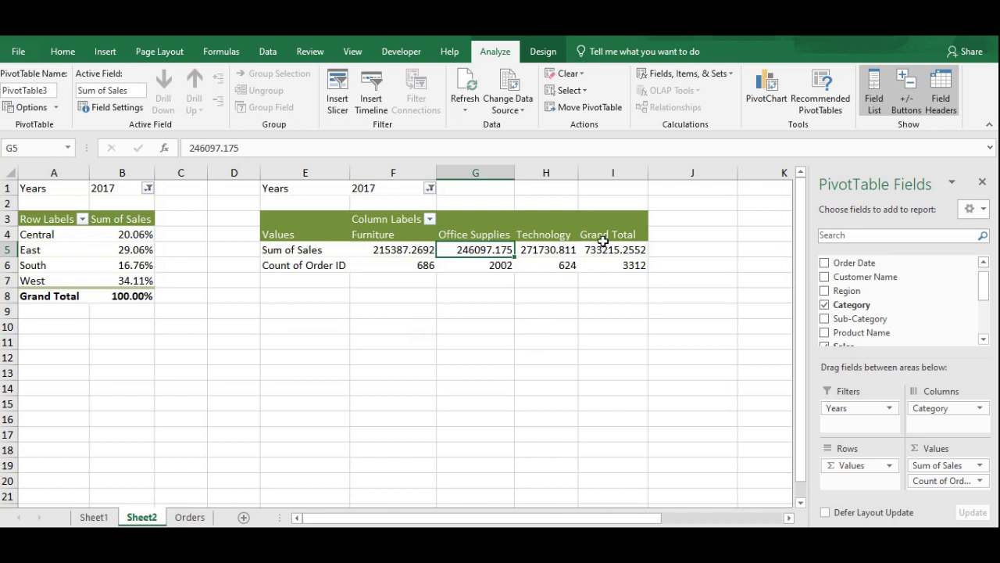
{"action": "left_click", "coordinate": [764, 92]}
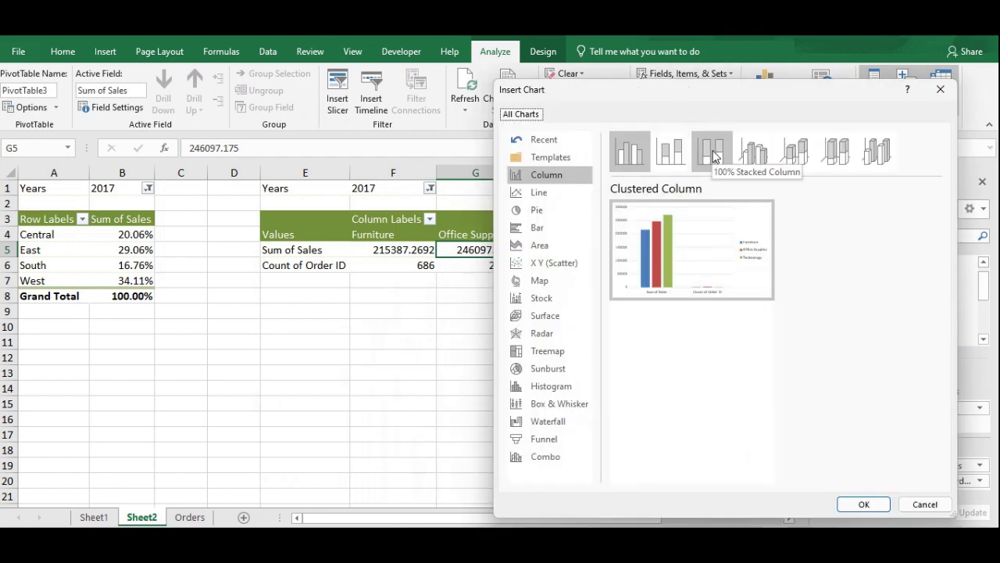
{"action": "left_click", "coordinate": [714, 156]}
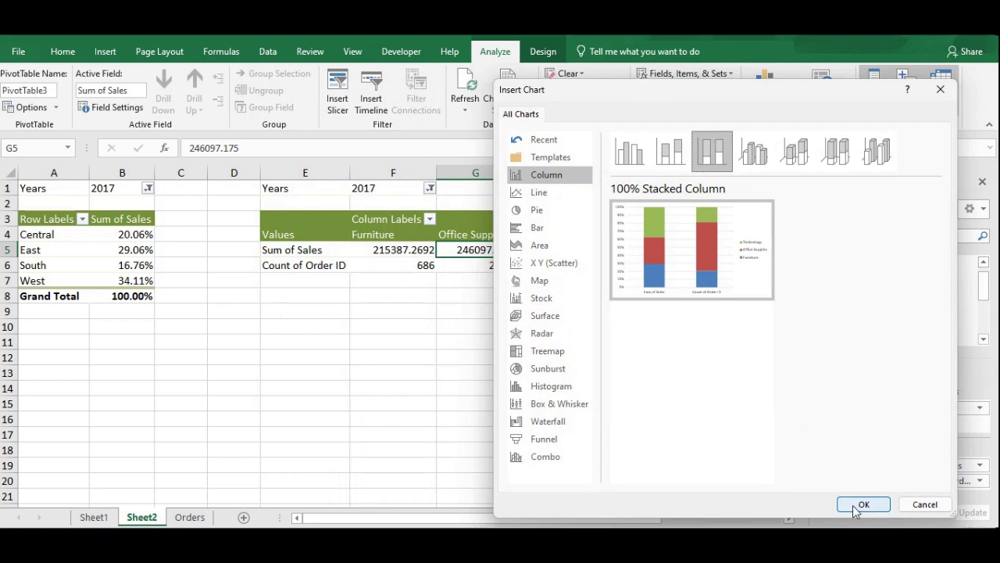
{"action": "left_click", "coordinate": [863, 504]}
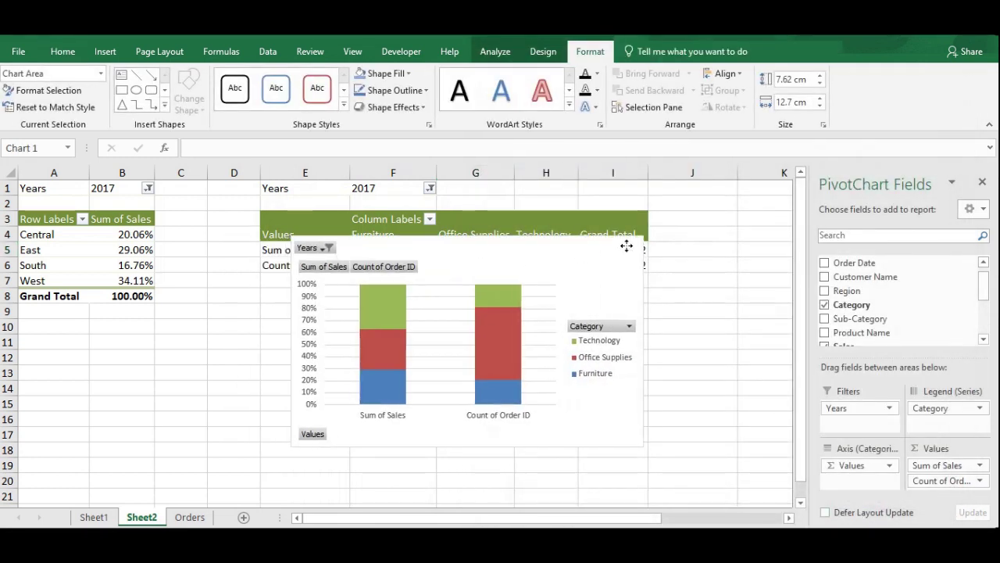
Move the 100% stacked column PivotChart below the category PivotTable so it no longer covers the table.
{"action": "left_click_drag", "start_coordinate": [627, 246], "coordinate": [713, 290]}
{"action": "left_click", "coordinate": [821, 358]}
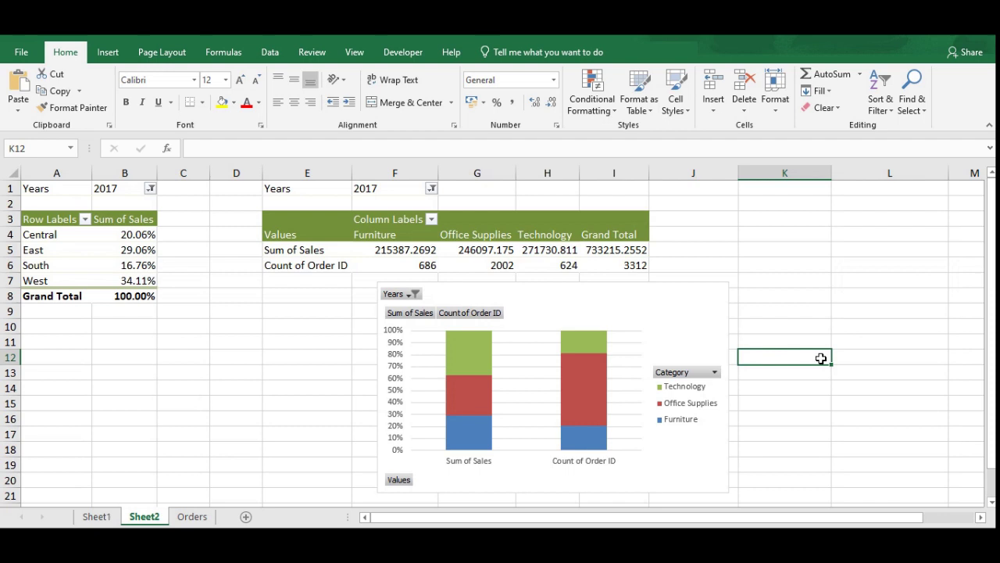
Create another PivotTable on a new worksheet from the Orders sheet's full data range.
{"action": "left_click", "coordinate": [192, 516]}
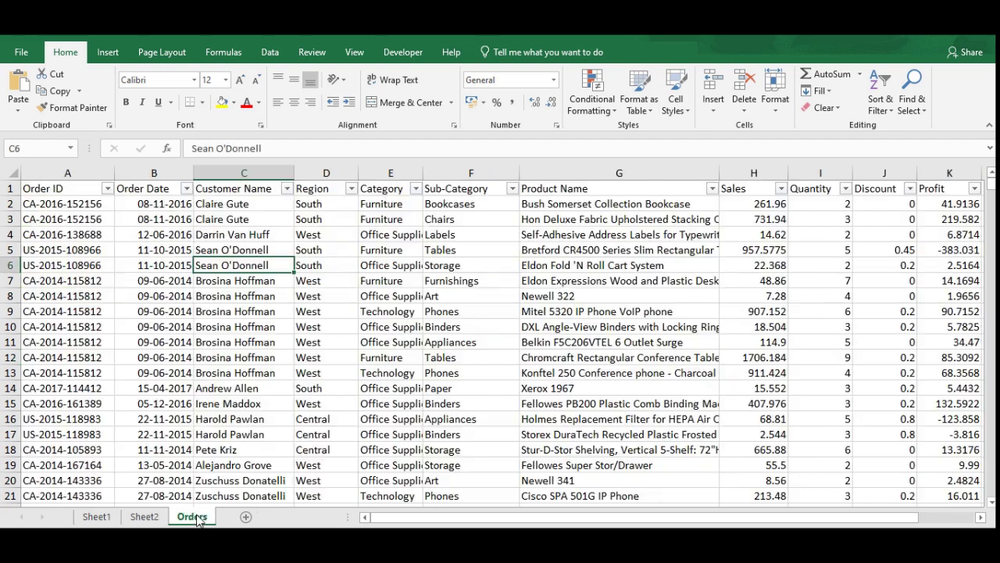
{"action": "left_click", "coordinate": [108, 52]}
{"action": "left_click", "coordinate": [23, 85]}
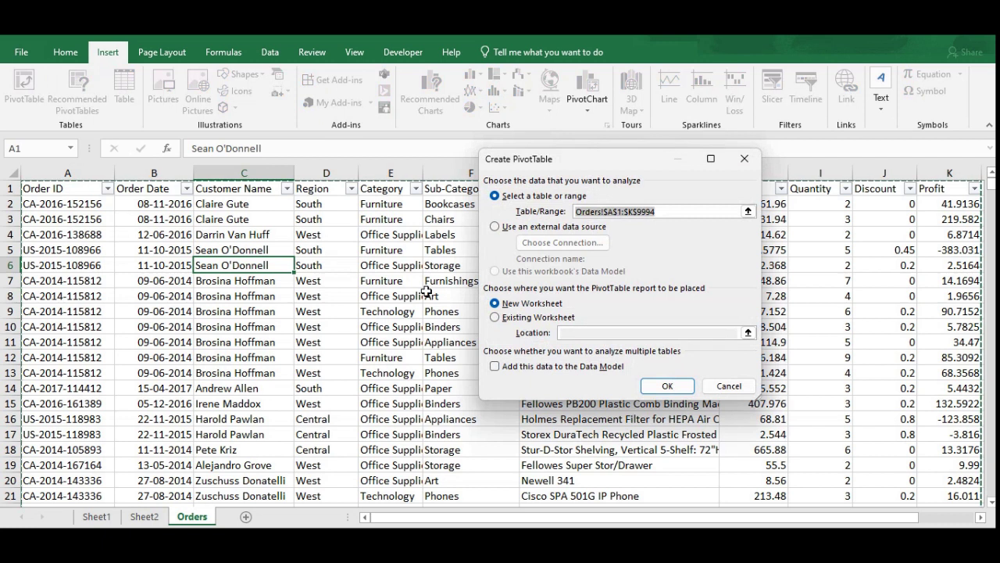
{"action": "left_click", "coordinate": [670, 387]}
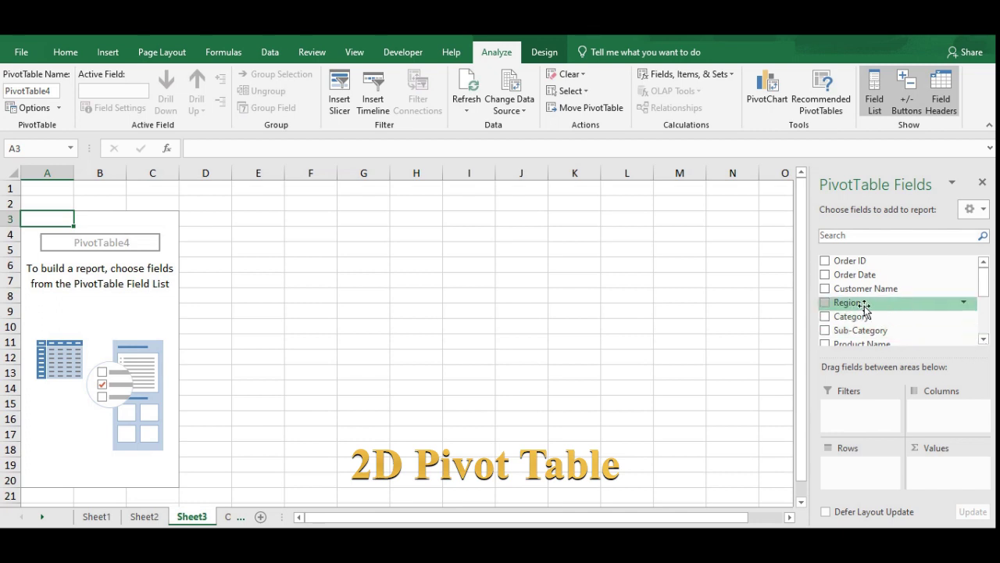
Lay out the new PivotTable with Region as rows, Category as columns, the sum of Sales as values and Years as report filter.
{"action": "left_click_drag", "start_coordinate": [830, 306], "coordinate": [847, 468]}
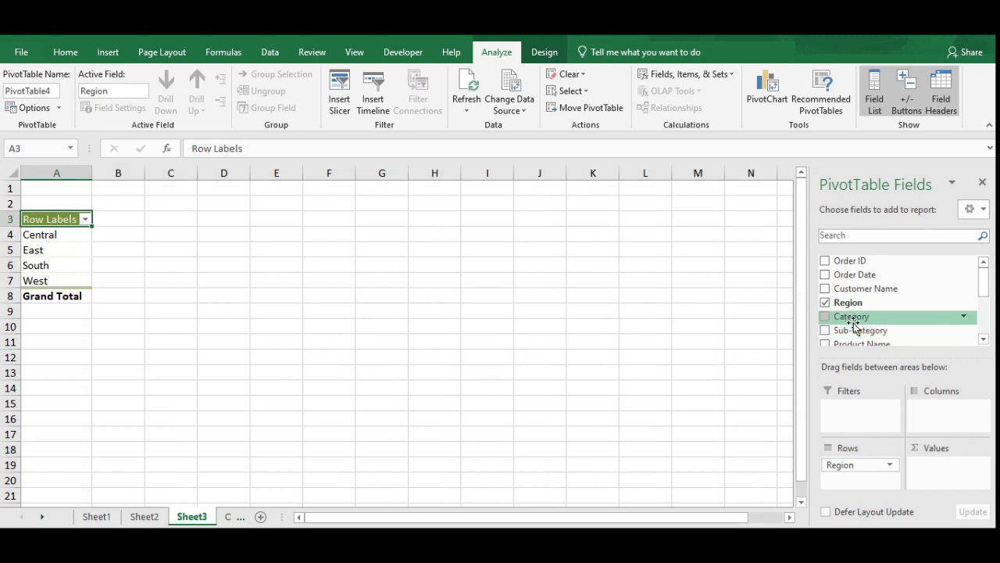
{"action": "left_click_drag", "start_coordinate": [851, 321], "coordinate": [937, 414]}
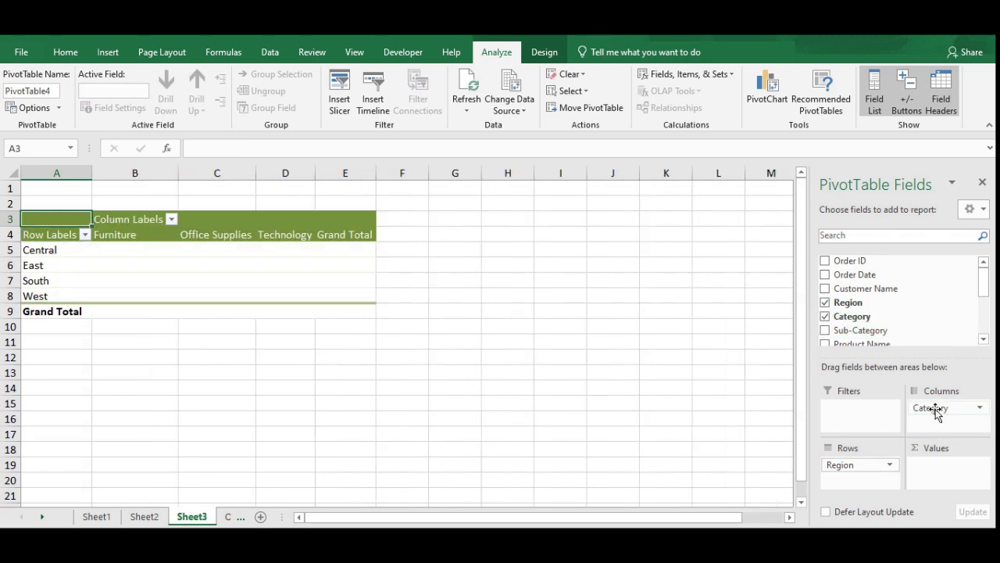
{"action": "mouse_move", "coordinate": [984, 289]}
{"action": "left_mouse_down"}
{"action": "mouse_move", "coordinate": [986, 330]}
{"action": "mouse_move", "coordinate": [983, 304]}
{"action": "left_mouse_up"}
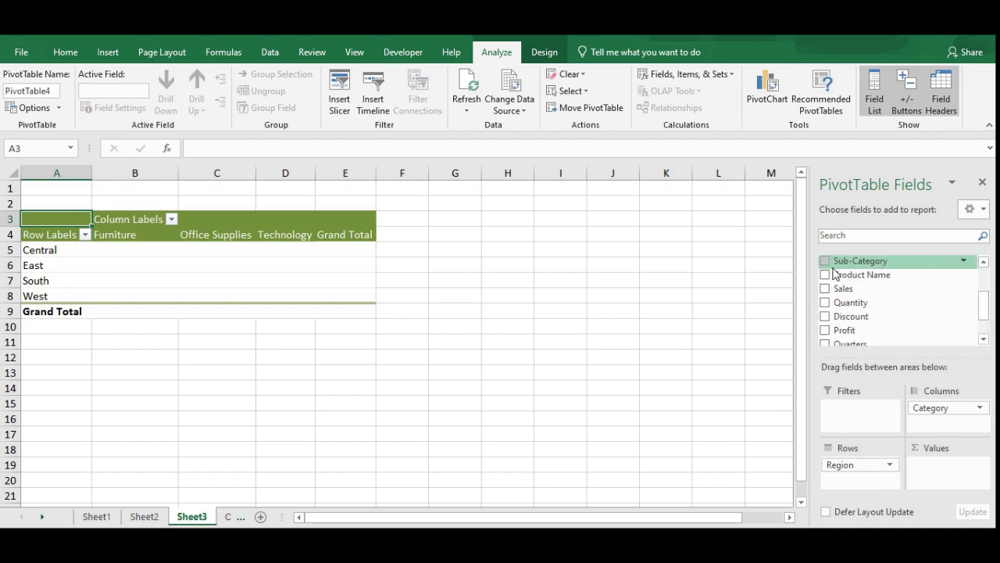
{"action": "left_click_drag", "start_coordinate": [833, 289], "coordinate": [938, 467]}
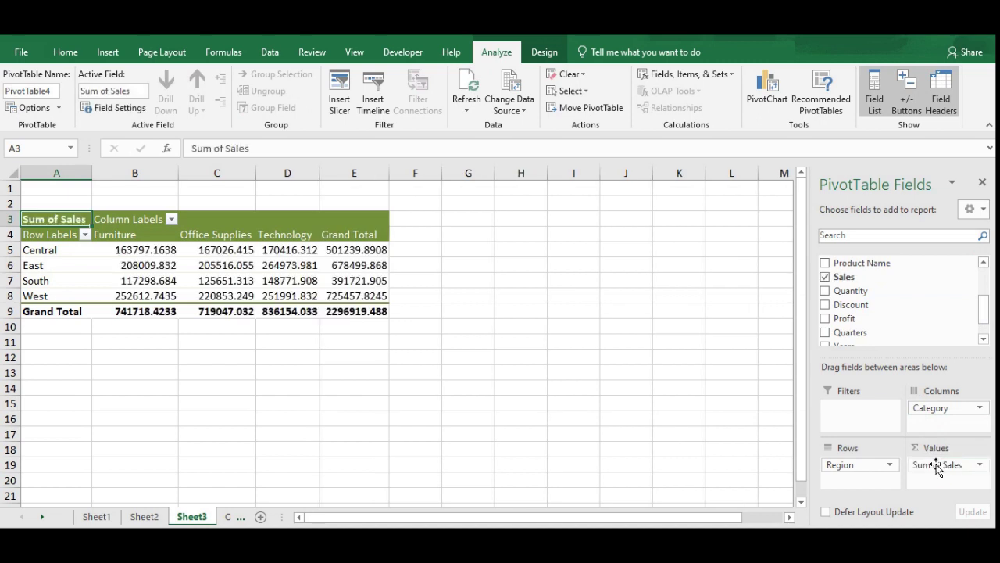
{"action": "scroll", "coordinate": [954, 341], "scroll_direction": "down", "scroll_amount": 1}
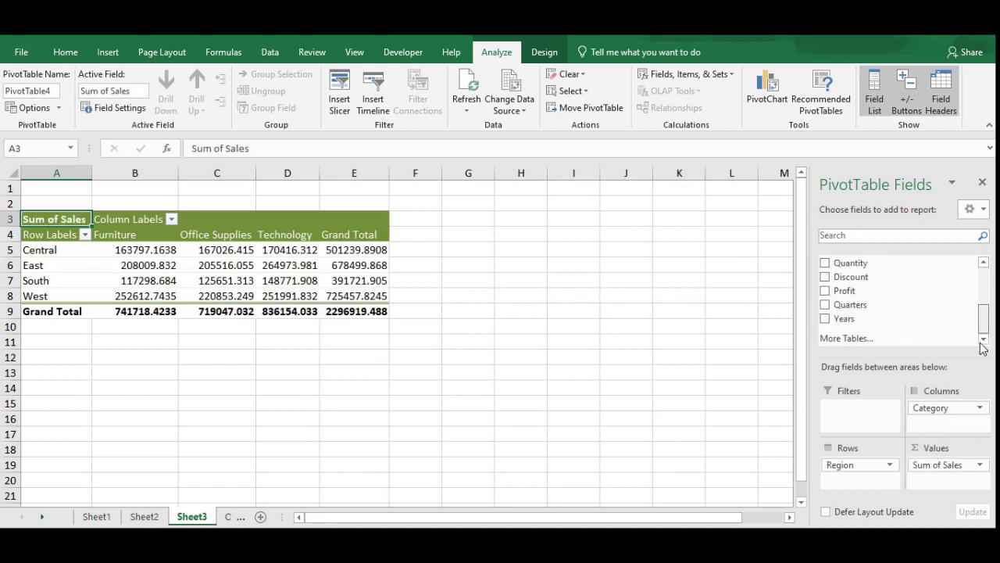
{"action": "left_click_drag", "start_coordinate": [832, 319], "coordinate": [838, 409]}
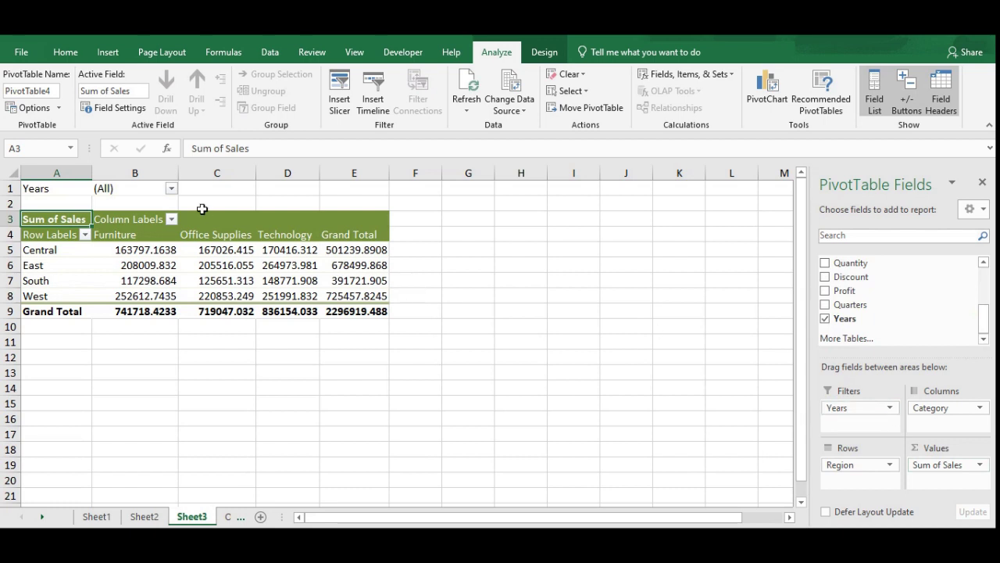
Filter the region-by-category PivotTable's Years field to 2017 only.
{"action": "left_click", "coordinate": [172, 189]}
{"action": "left_click", "coordinate": [10, 352]}
{"action": "left_click", "coordinate": [34, 222]}
{"action": "left_click", "coordinate": [34, 280]}
{"action": "left_click", "coordinate": [85, 374]}
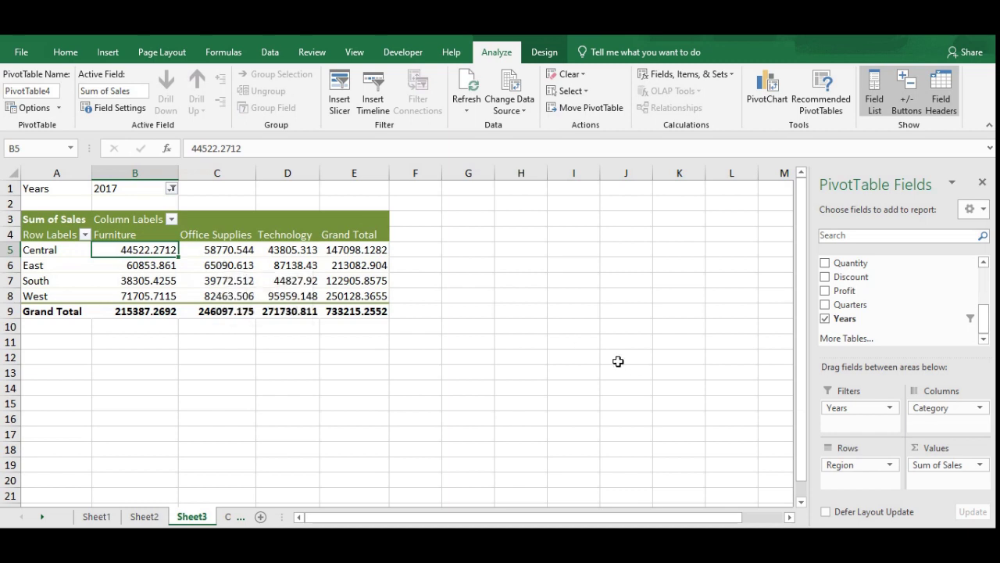
Show the Sum of Sales values in the region-by-category PivotTable as % of Row Total.
{"action": "left_click", "coordinate": [981, 466]}
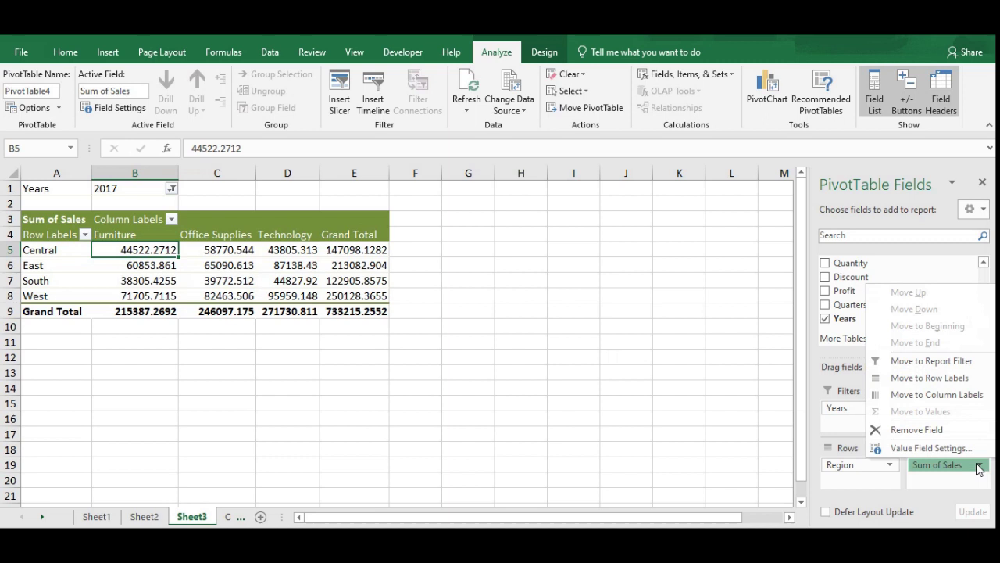
{"action": "left_click", "coordinate": [938, 448]}
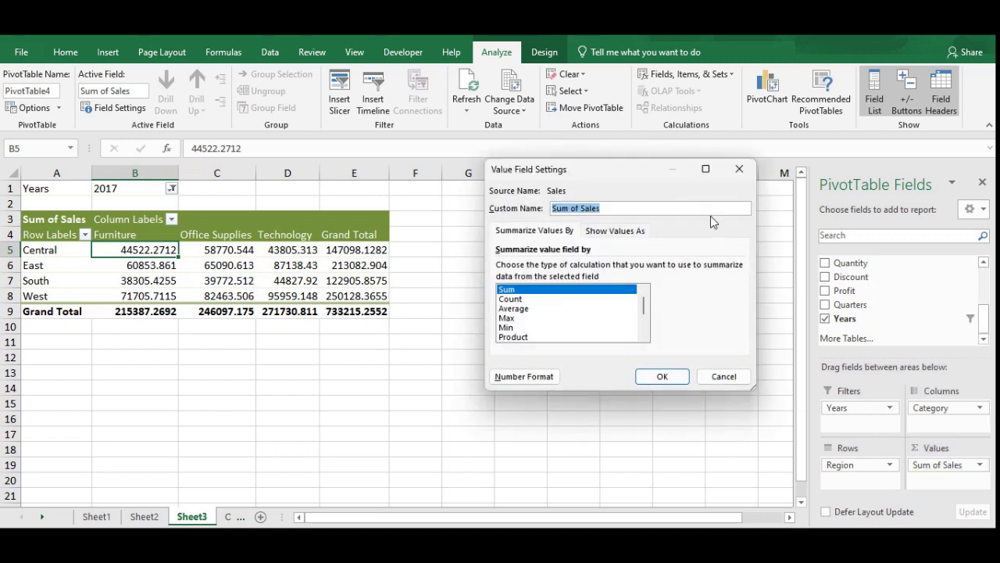
{"action": "left_click", "coordinate": [616, 232]}
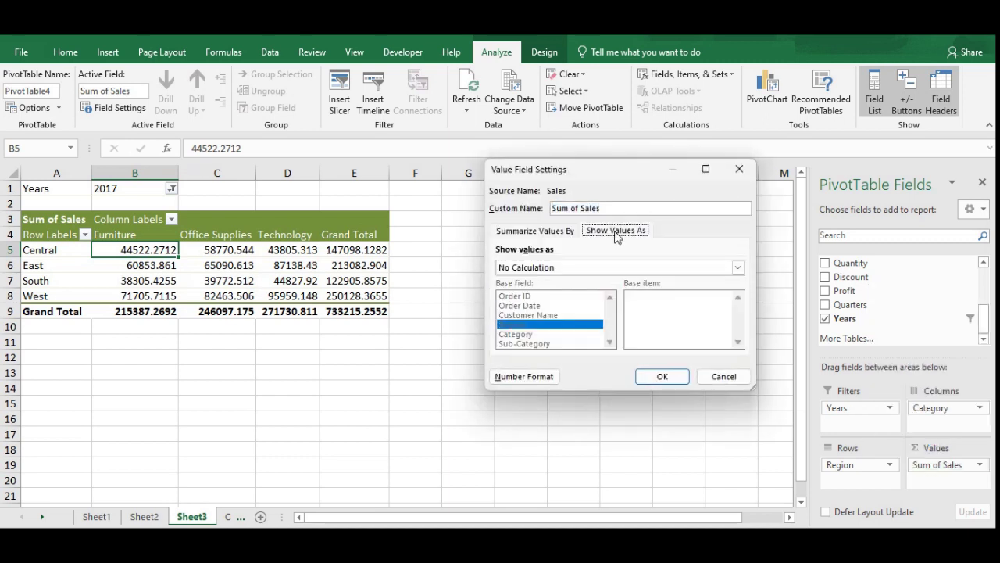
{"action": "left_click", "coordinate": [602, 268]}
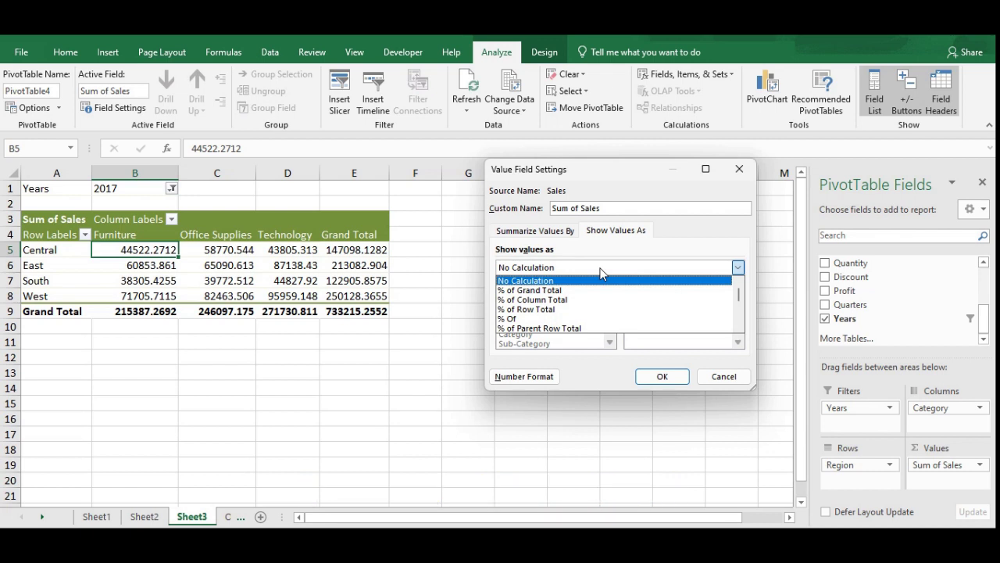
{"action": "left_click", "coordinate": [584, 309]}
{"action": "left_click", "coordinate": [662, 376]}
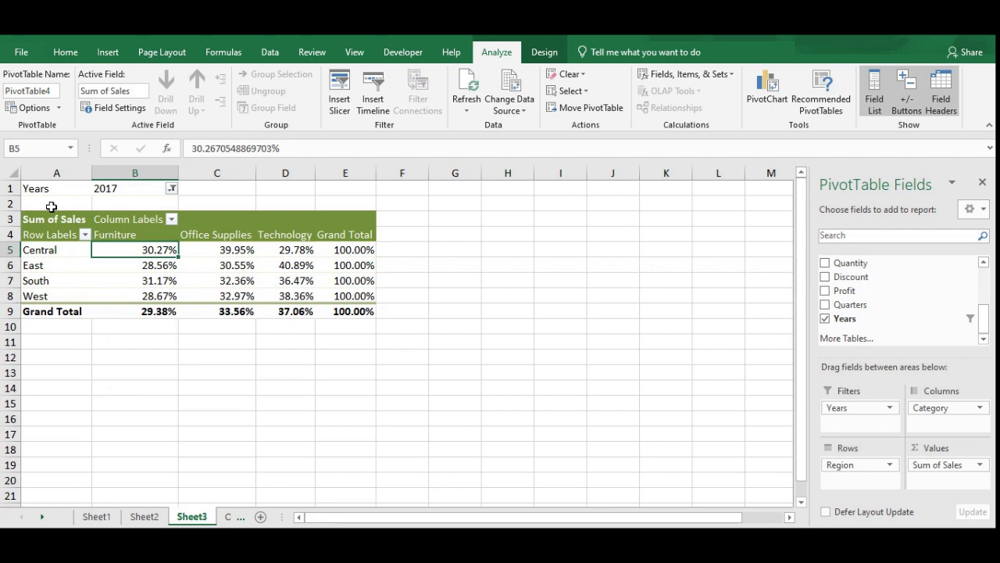
Copy the whole PivotTable including its Years filter to cell G1 and widen columns K and H.
{"action": "left_click", "coordinate": [36, 188]}
{"action": "left_click_drag", "start_coordinate": [36, 188], "coordinate": [362, 311]}
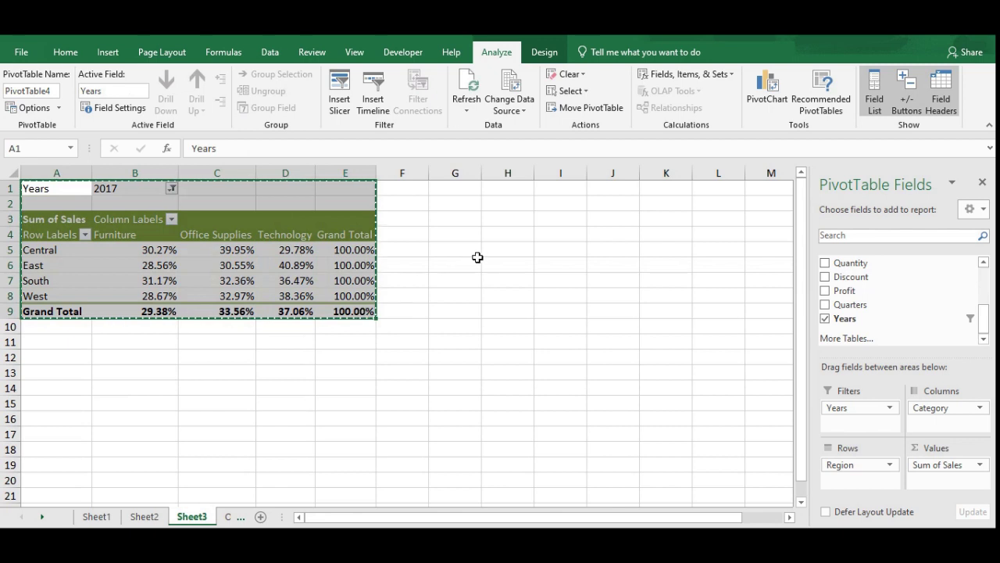
{"action": "left_click", "coordinate": [449, 188]}
{"action": "key", "text": "ctrl+v"}
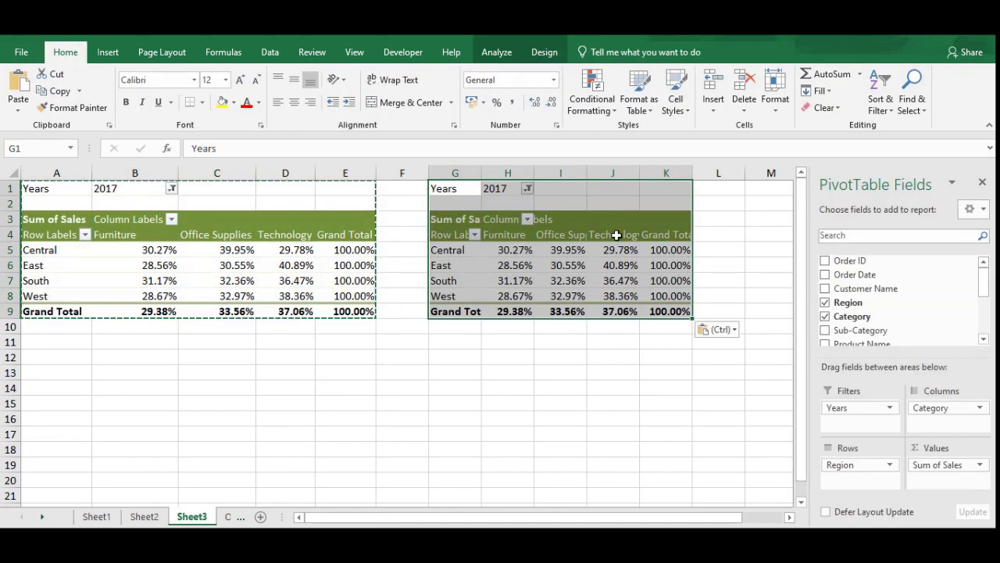
{"action": "left_click_drag", "start_coordinate": [692, 171], "coordinate": [725, 171]}
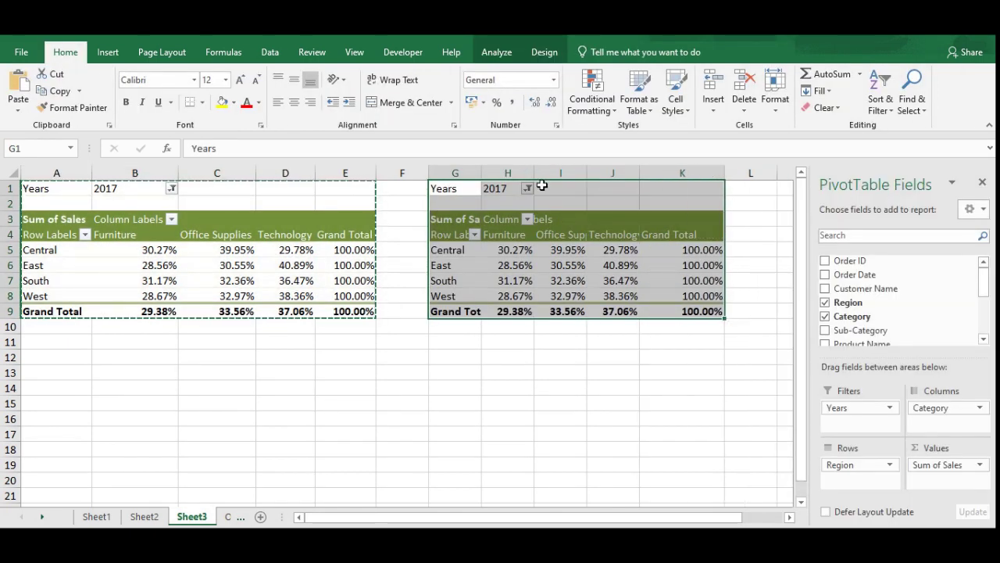
{"action": "left_click_drag", "start_coordinate": [535, 172], "coordinate": [562, 172]}
{"action": "left_click", "coordinate": [559, 386]}
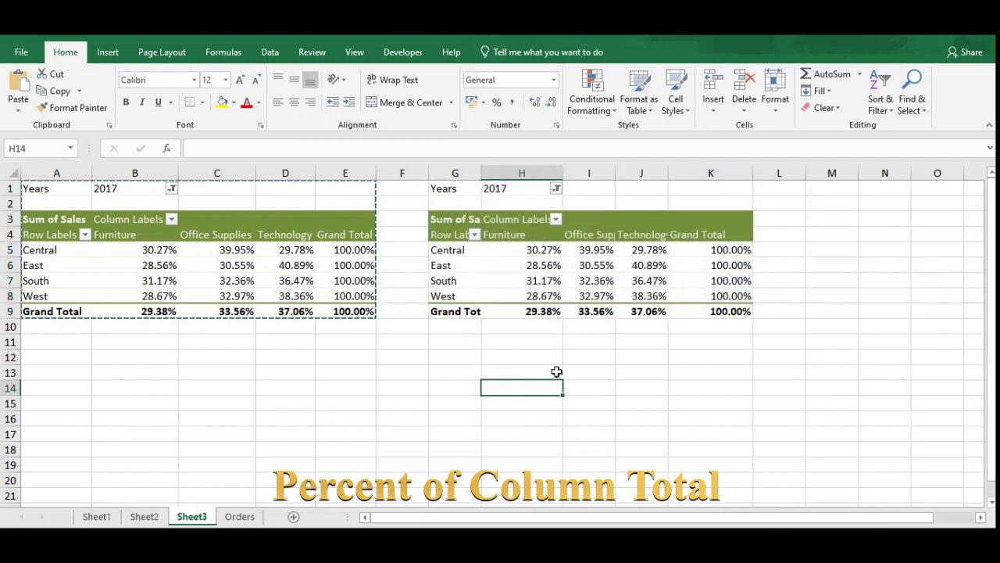
Show the Sum of Sales values in the copied PivotTable as % of Column Total and close the field list.
{"action": "left_click", "coordinate": [527, 252]}
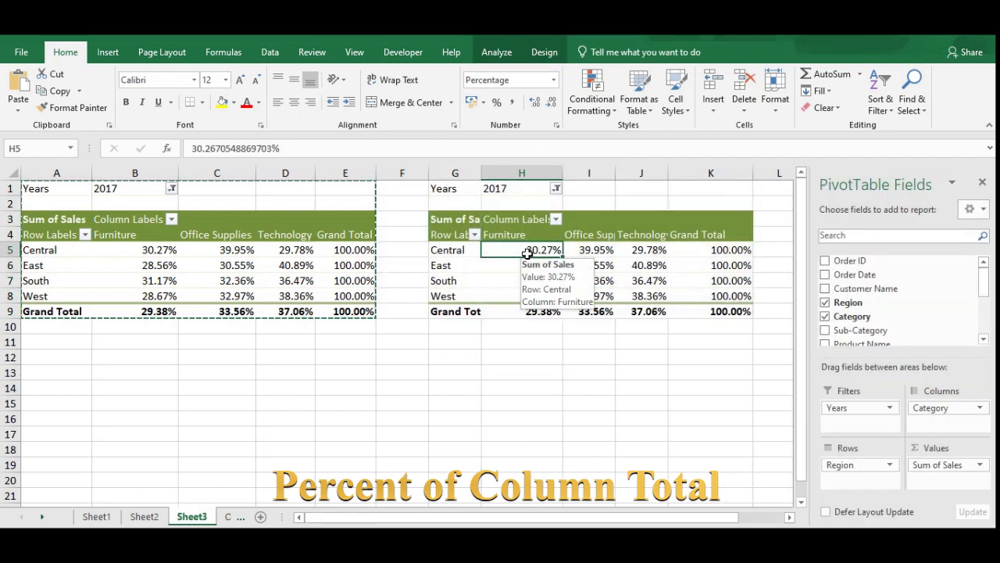
{"action": "left_click", "coordinate": [981, 465]}
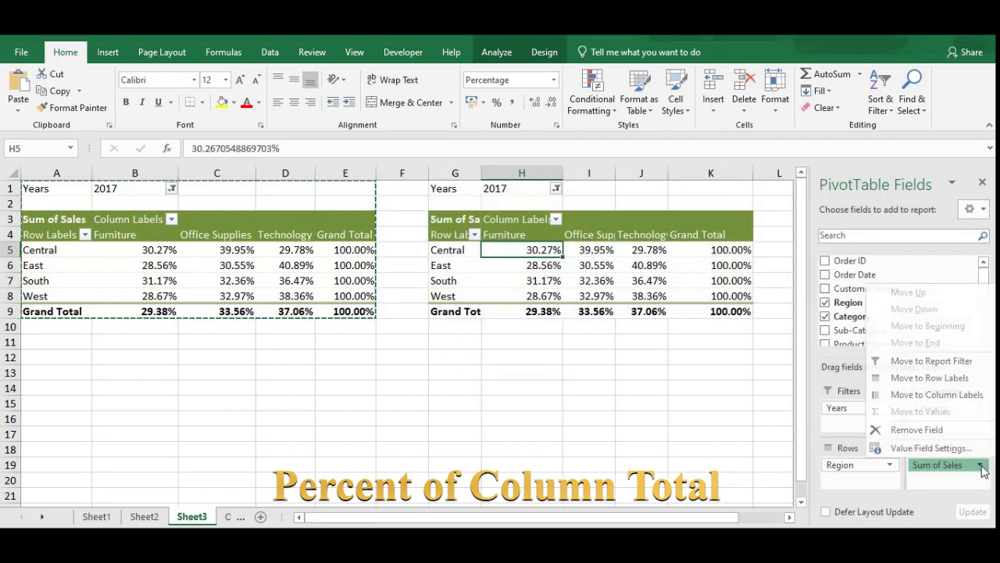
{"action": "left_click", "coordinate": [929, 448]}
{"action": "left_click", "coordinate": [616, 230]}
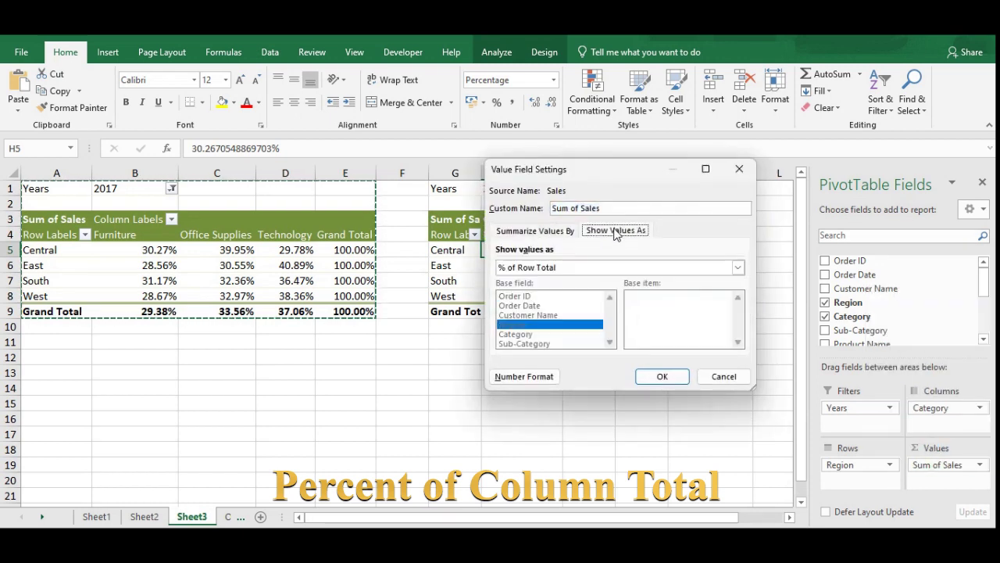
{"action": "left_click", "coordinate": [564, 269]}
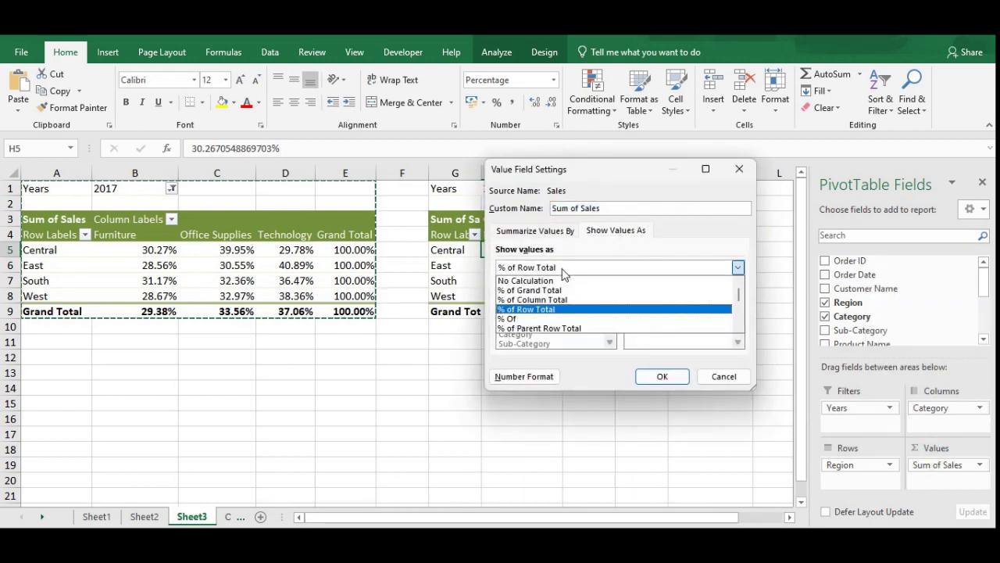
{"action": "left_click", "coordinate": [516, 299]}
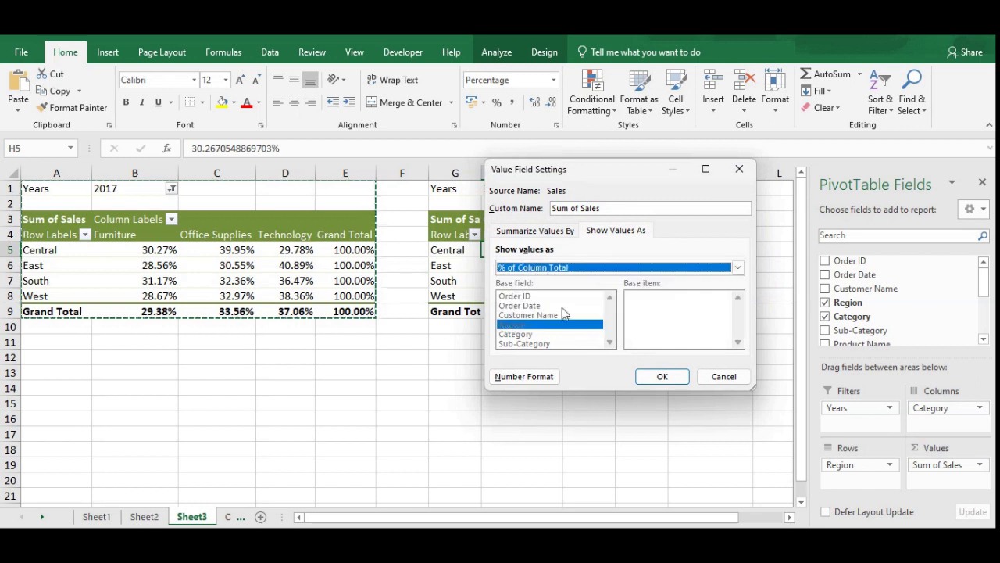
{"action": "left_click", "coordinate": [661, 376]}
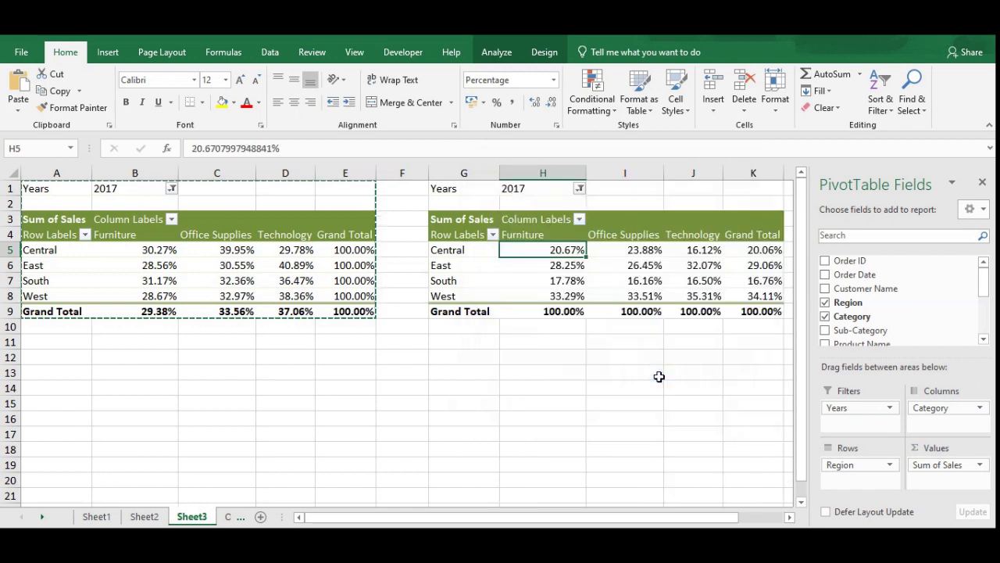
{"action": "left_click", "coordinate": [982, 183]}
{"action": "left_click", "coordinate": [655, 370]}
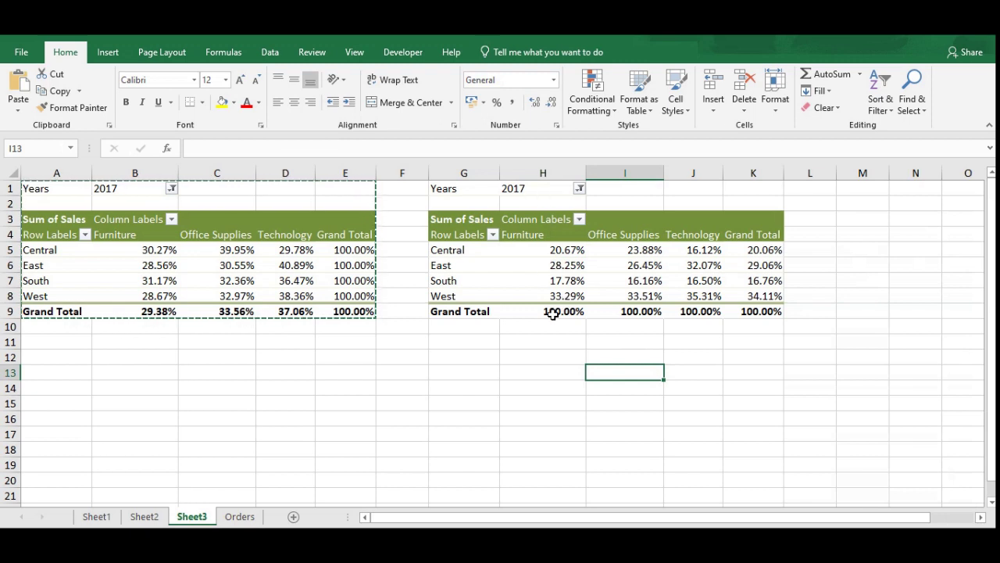
Turn off the grand totals for rows and columns in the copied PivotTable's options.
{"action": "mouse_move", "coordinate": [553, 314]}
{"action": "left_click", "coordinate": [645, 265]}
{"action": "right_click", "coordinate": [645, 266]}
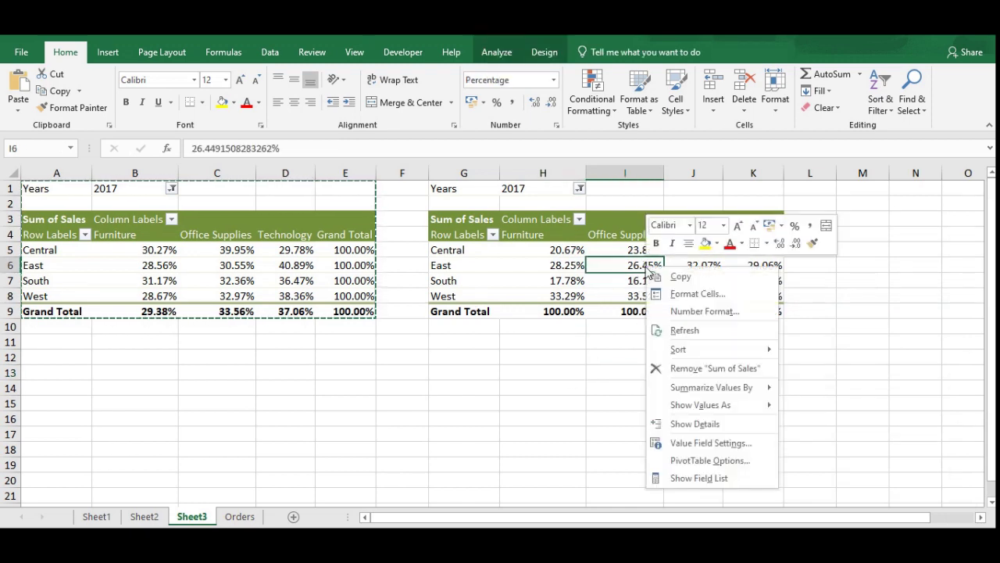
{"action": "left_click", "coordinate": [701, 461]}
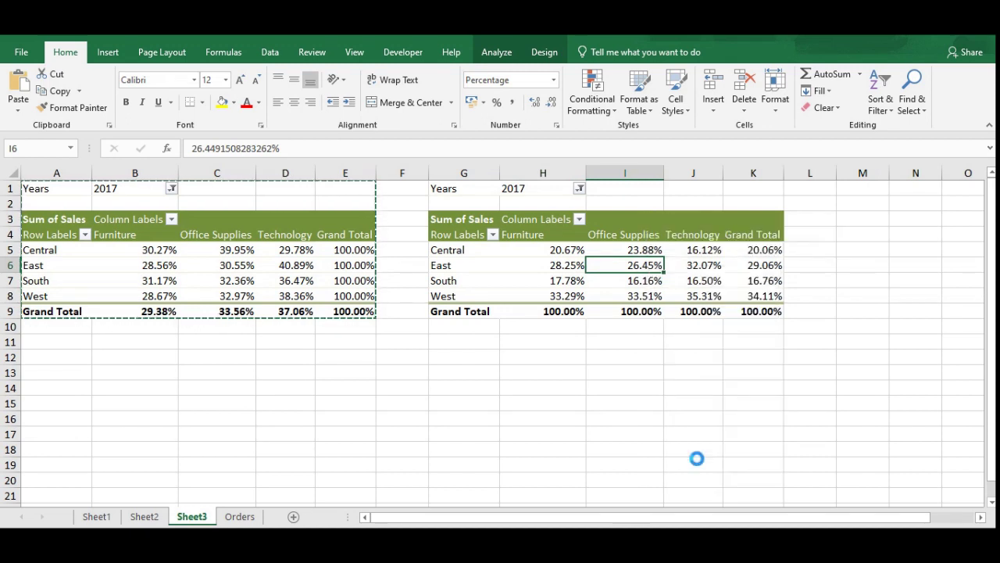
{"action": "left_click", "coordinate": [644, 248]}
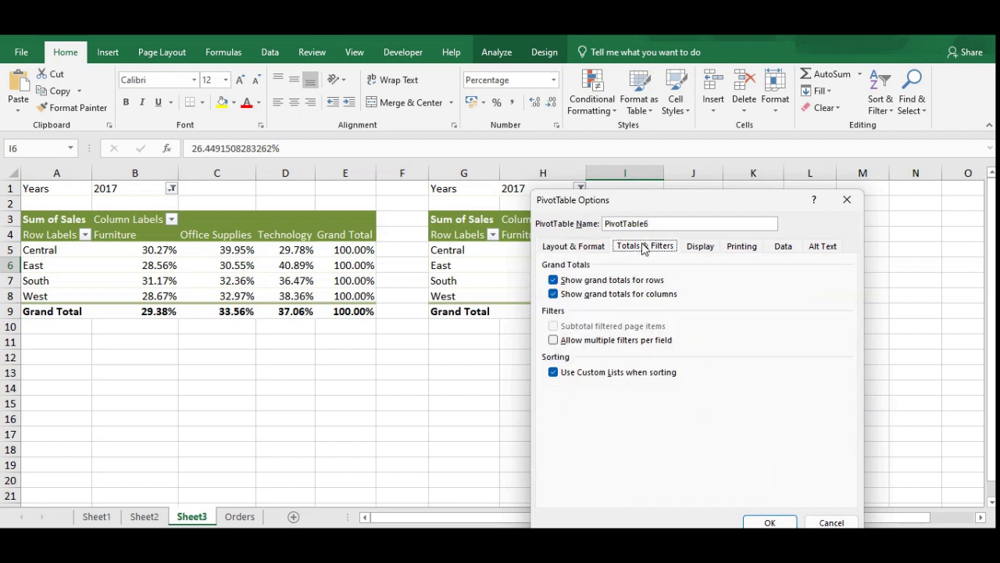
{"action": "left_click_drag", "start_coordinate": [683, 202], "coordinate": [622, 145]}
{"action": "left_click", "coordinate": [522, 223]}
{"action": "left_click", "coordinate": [522, 237]}
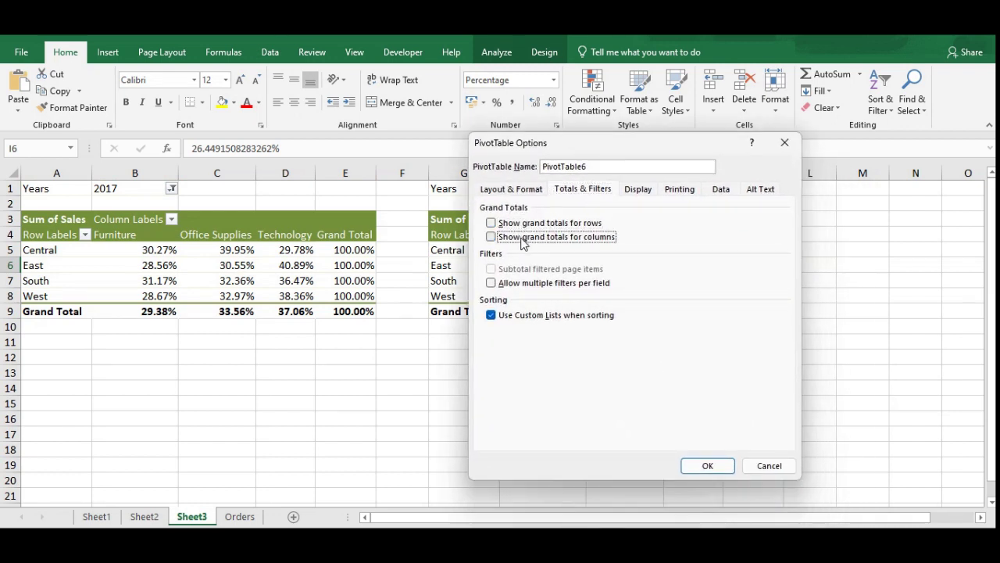
{"action": "left_click", "coordinate": [708, 466]}
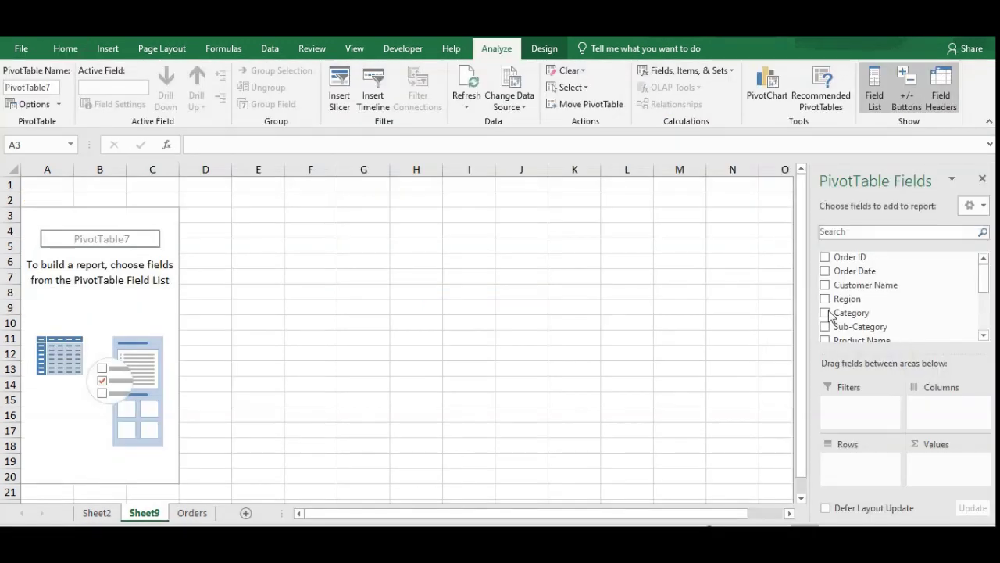
Put Category in the rows of the new PivotTable and Profit in the values, summarized by Average.
{"action": "left_click_drag", "start_coordinate": [834, 315], "coordinate": [856, 462]}
{"action": "left_click_drag", "start_coordinate": [985, 272], "coordinate": [985, 311]}
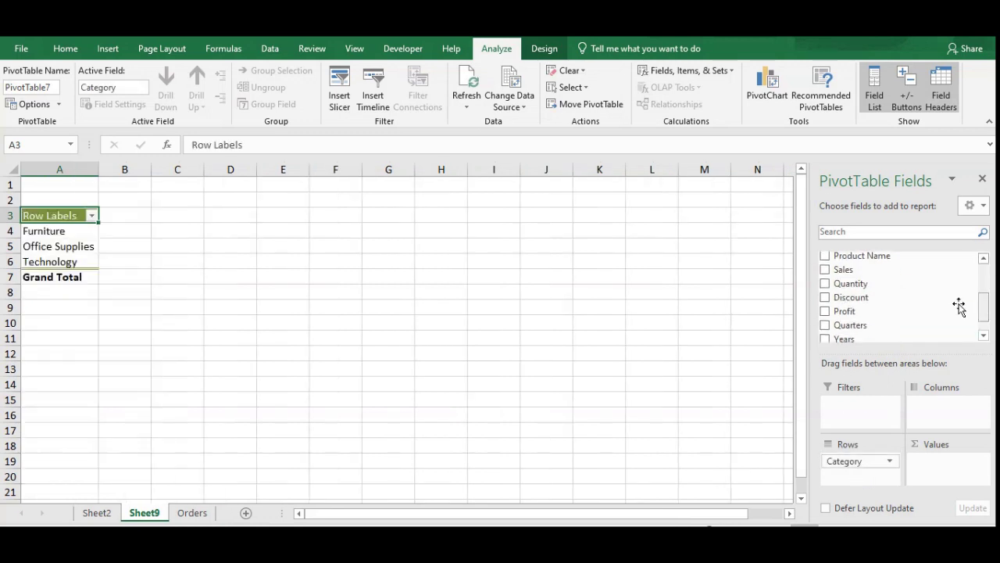
{"action": "left_click_drag", "start_coordinate": [860, 311], "coordinate": [940, 466]}
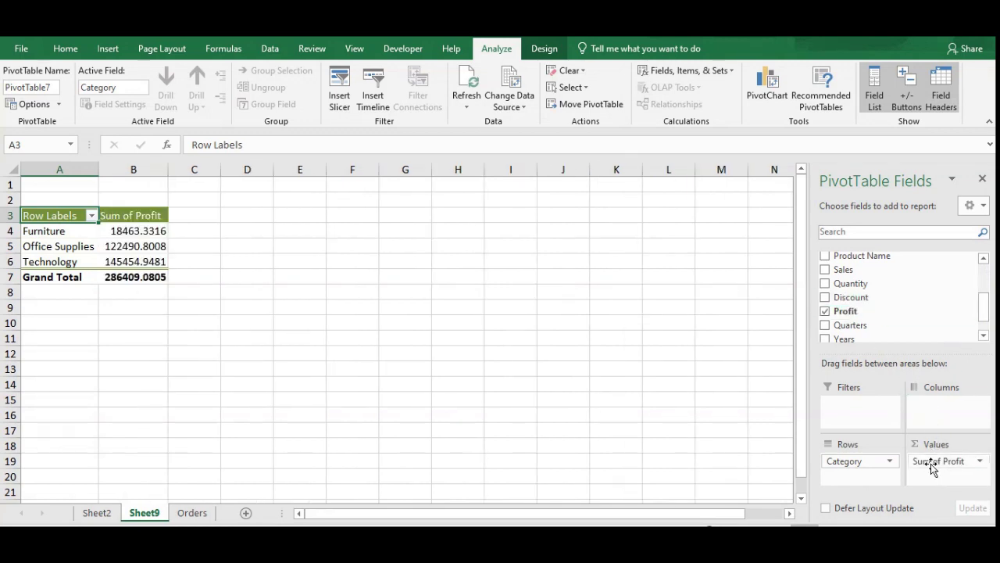
{"action": "left_click", "coordinate": [982, 462]}
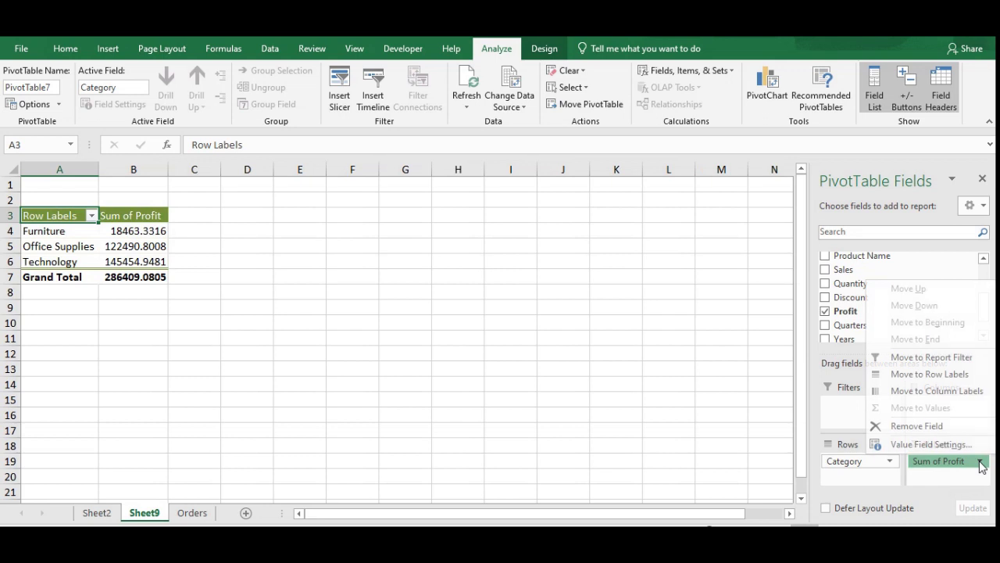
{"action": "left_click", "coordinate": [933, 441]}
{"action": "left_click", "coordinate": [422, 315]}
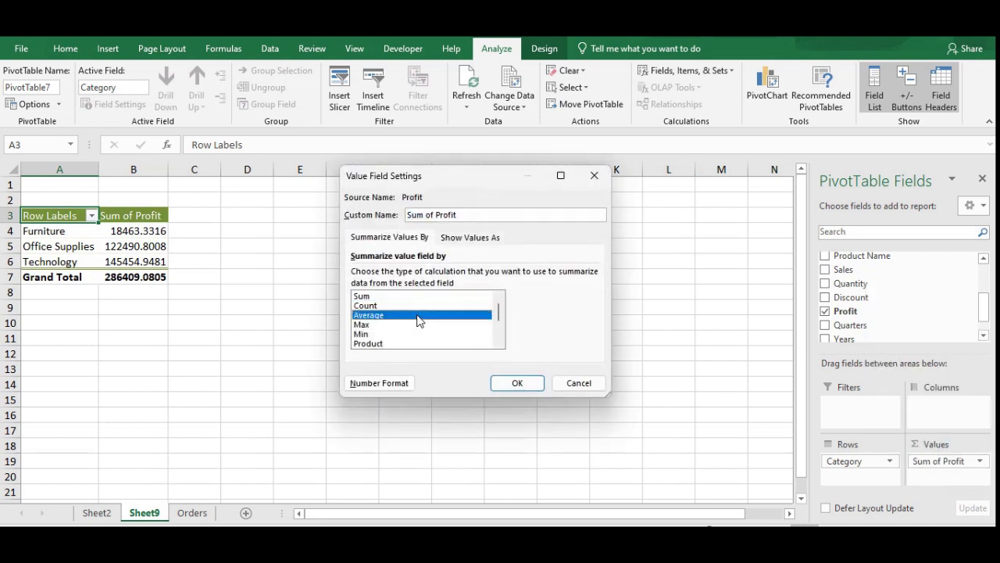
{"action": "left_click", "coordinate": [515, 383]}
Add Discount as a second value field in the PivotTable and summarize it by Max.
{"action": "left_click_drag", "start_coordinate": [844, 297], "coordinate": [941, 480]}
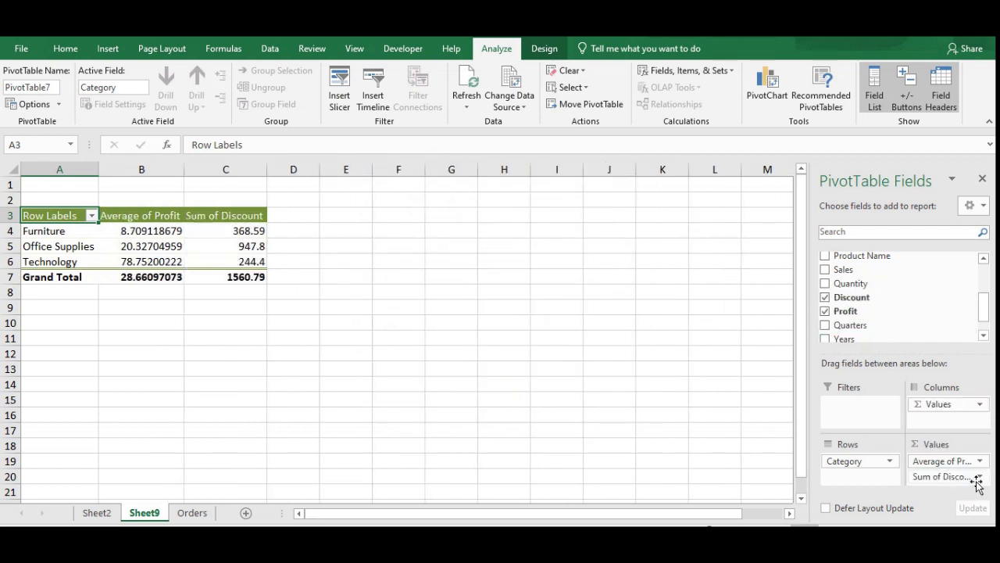
{"action": "left_click", "coordinate": [980, 477]}
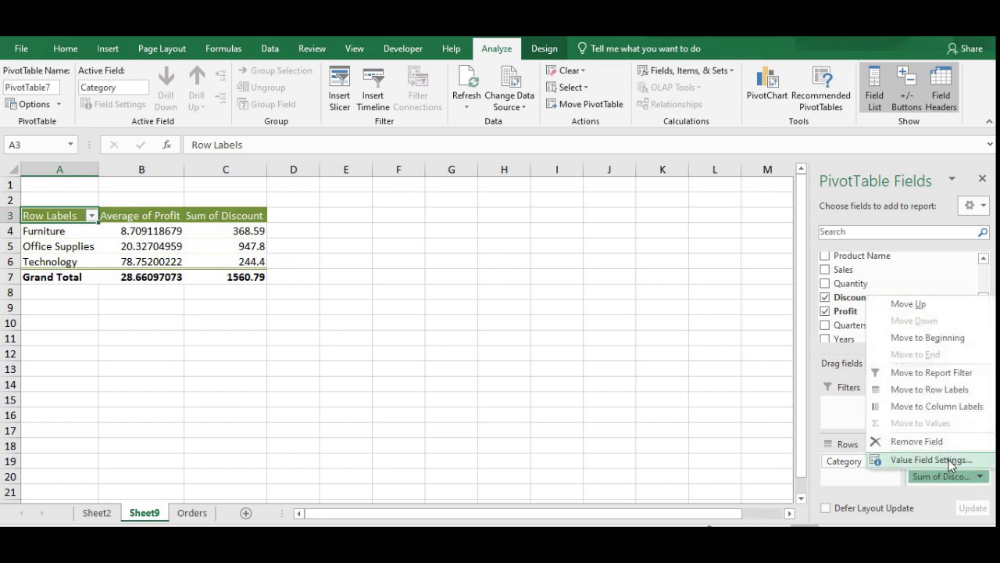
{"action": "left_click", "coordinate": [942, 461]}
{"action": "left_click", "coordinate": [363, 325]}
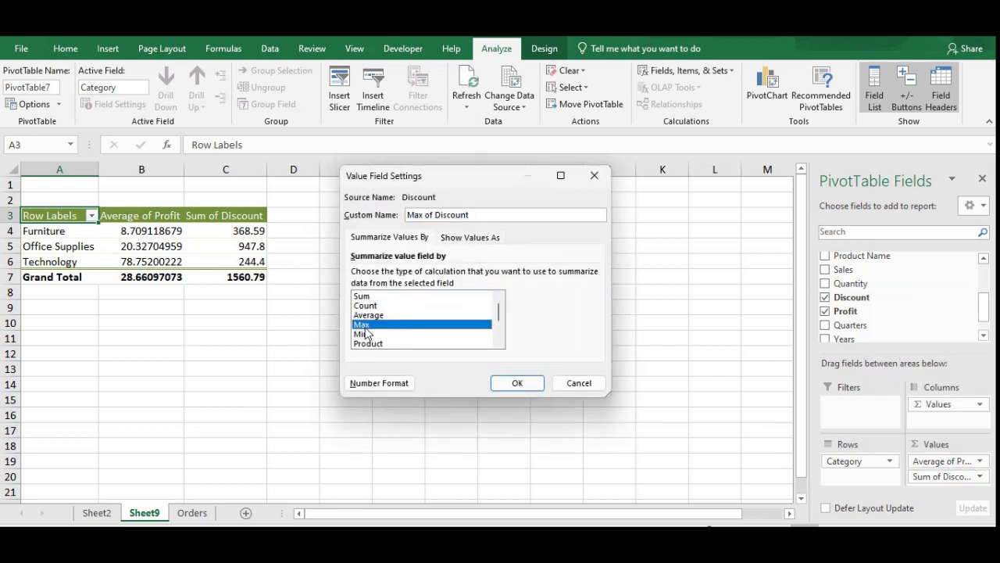
{"action": "left_click", "coordinate": [517, 383]}
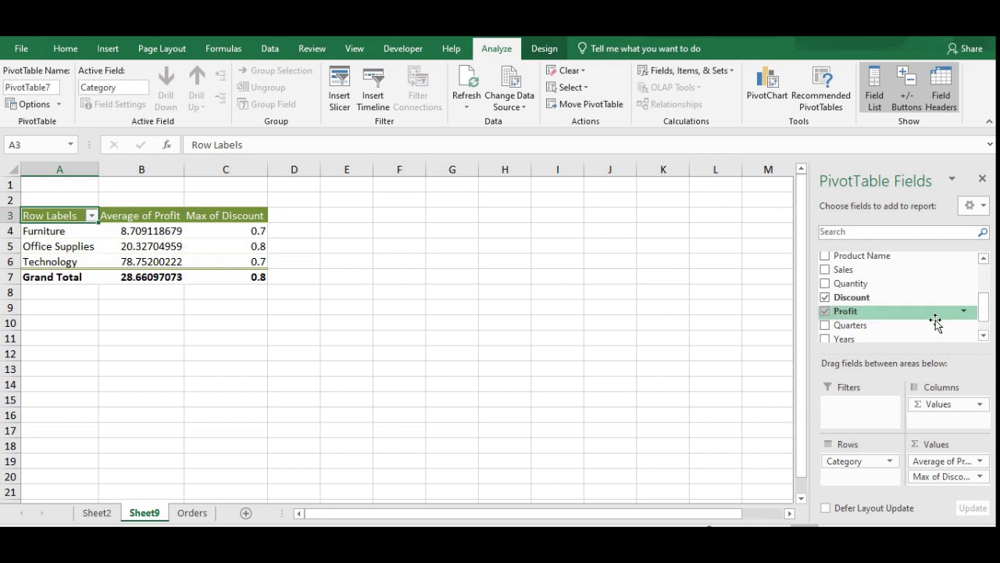
Add Sub-Category below Category in the rows, and collapse and re-expand the Furniture group.
{"action": "left_click_drag", "start_coordinate": [985, 313], "coordinate": [985, 291]}
{"action": "left_click_drag", "start_coordinate": [872, 312], "coordinate": [844, 477]}
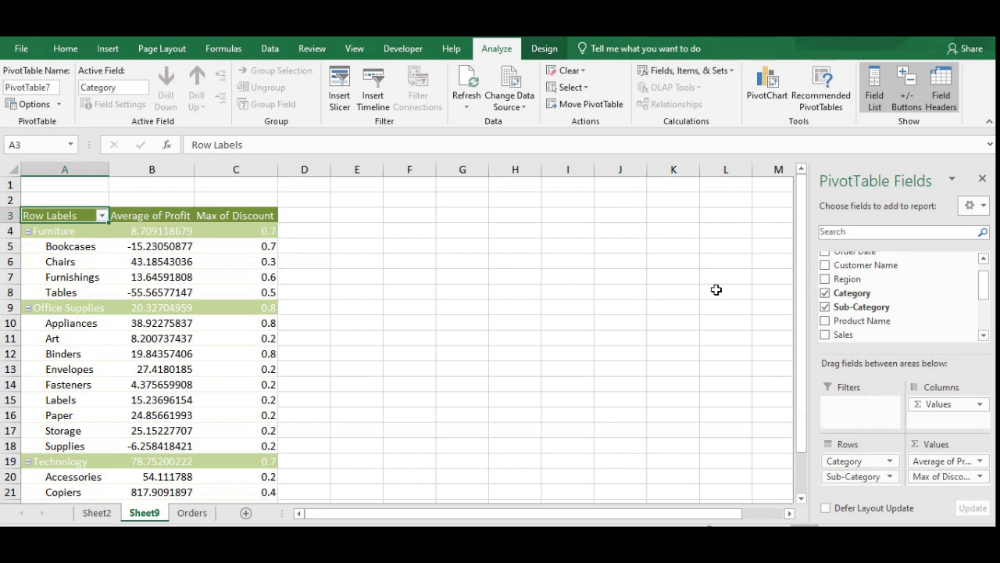
{"action": "left_click_drag", "start_coordinate": [802, 302], "coordinate": [804, 363]}
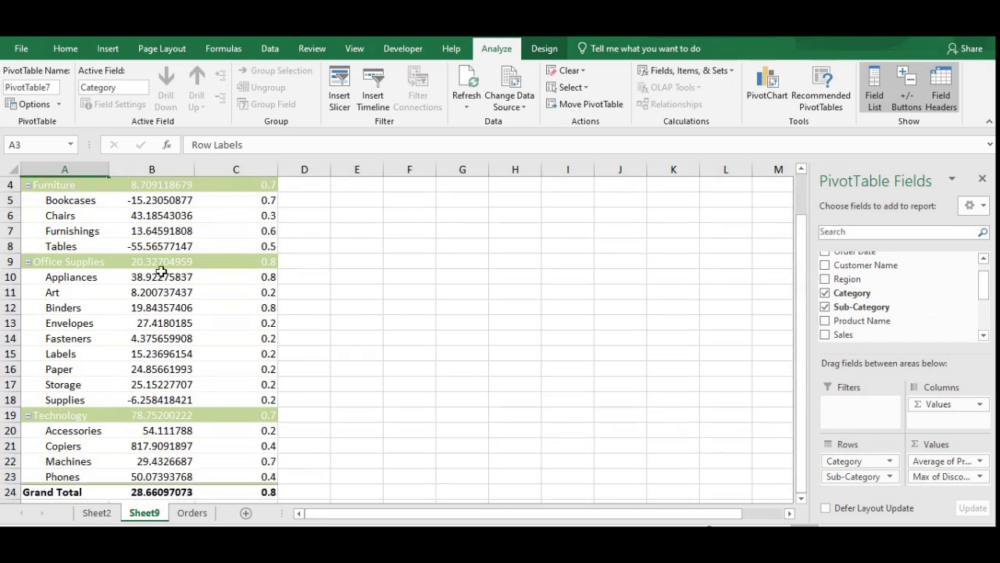
{"action": "left_click", "coordinate": [28, 185]}
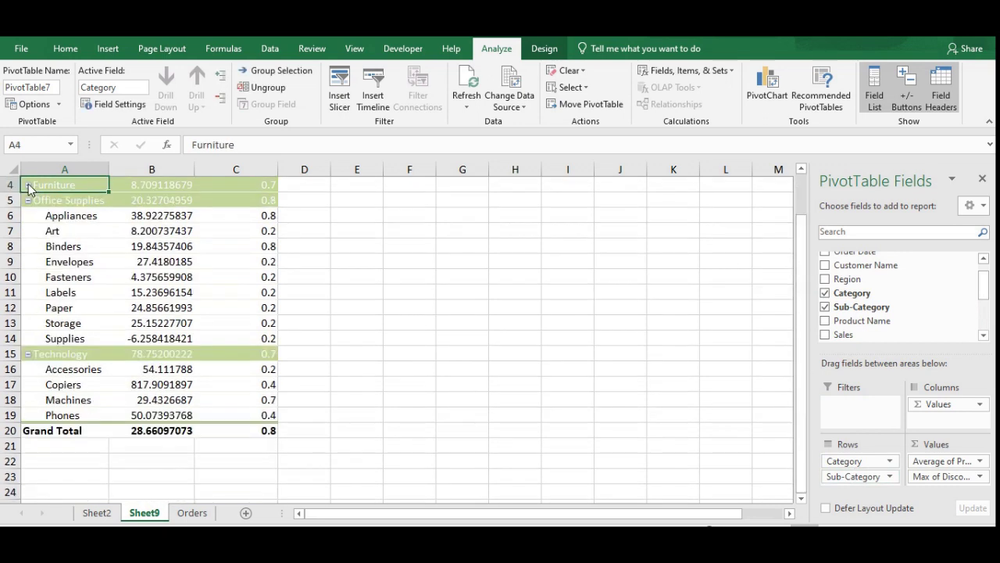
{"action": "left_click", "coordinate": [28, 185]}
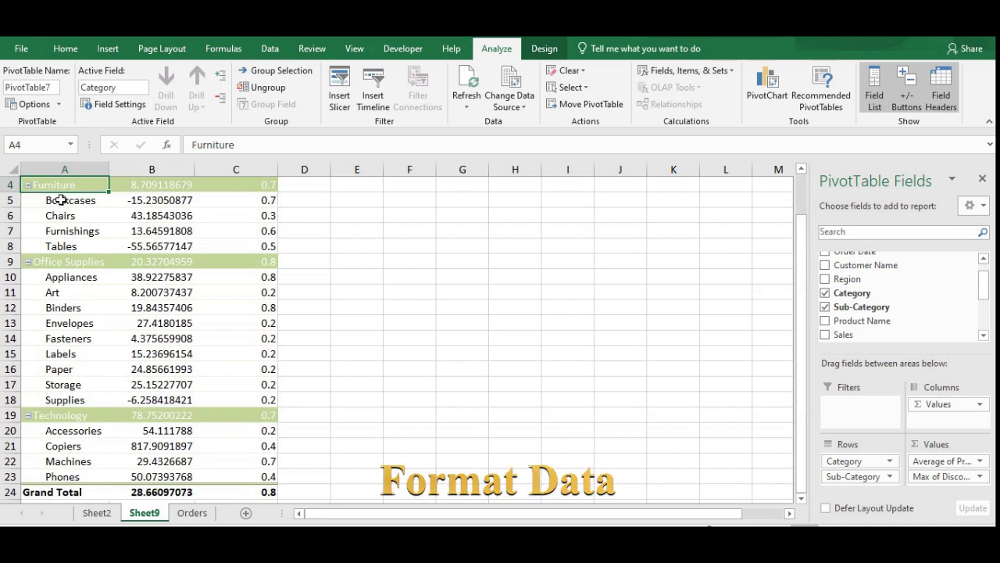
Format the Average of Profit values in B4:B24, including the grand total, as Currency with 2 decimal places and the ₹ symbol.
{"action": "left_click_drag", "start_coordinate": [148, 184], "coordinate": [156, 488]}
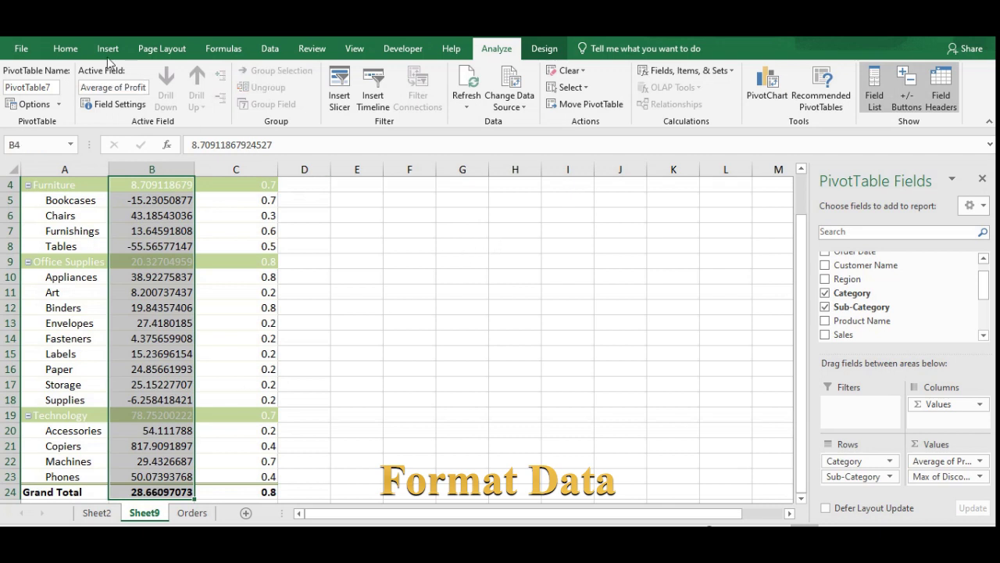
{"action": "left_click", "coordinate": [67, 48]}
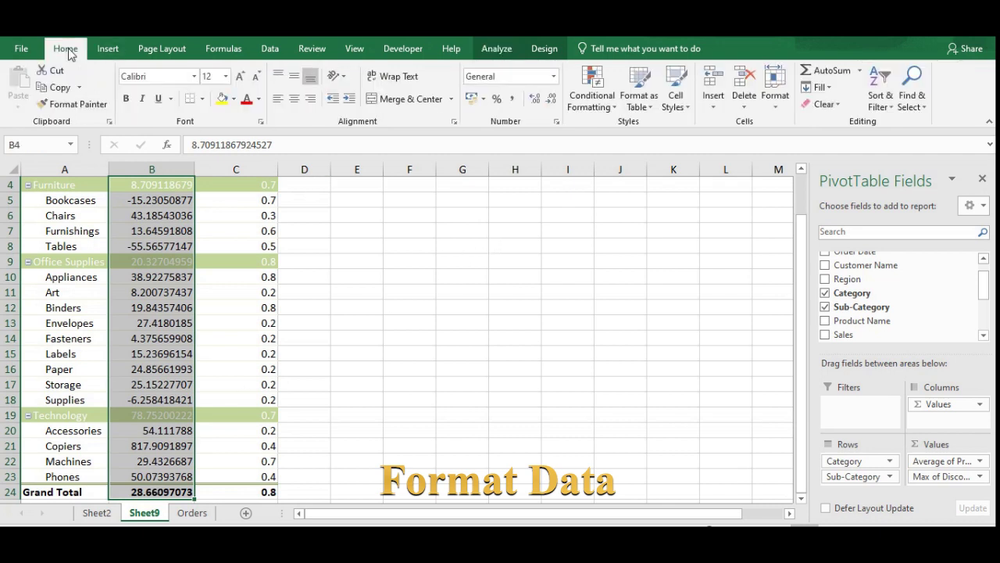
{"action": "left_click", "coordinate": [557, 122]}
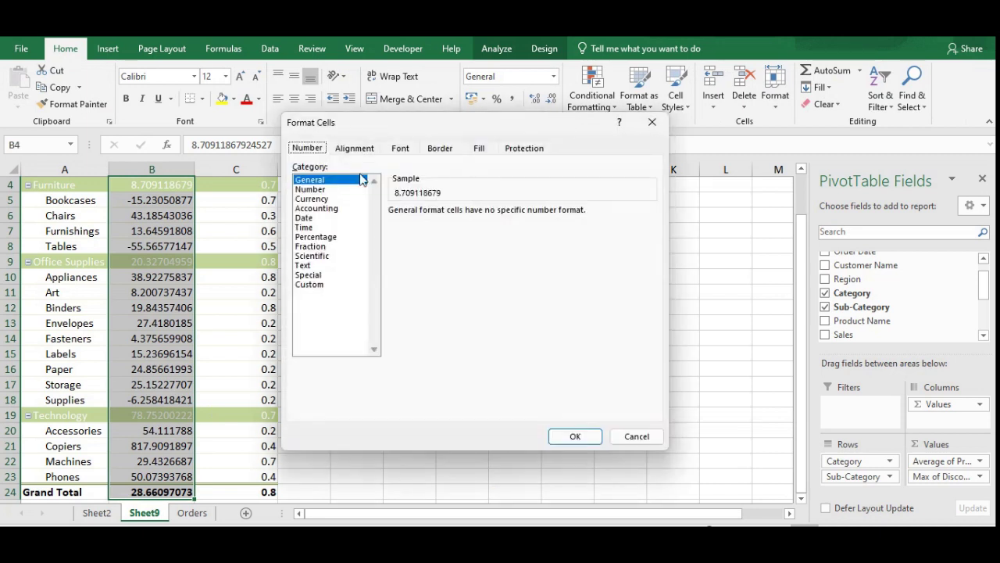
{"action": "left_click", "coordinate": [313, 198]}
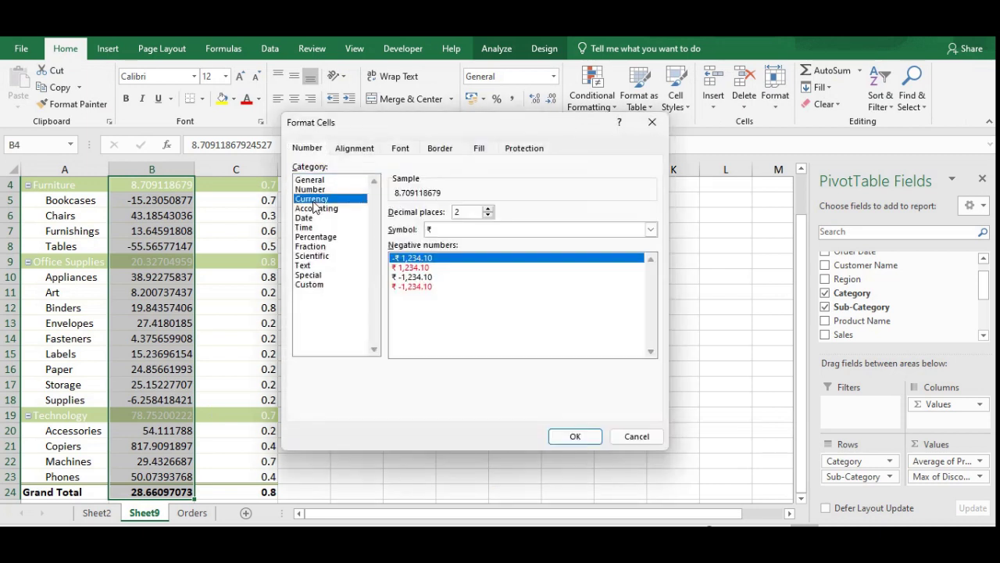
{"action": "left_click", "coordinate": [575, 437]}
{"action": "left_click", "coordinate": [554, 392]}
{"action": "left_click_drag", "start_coordinate": [554, 391], "coordinate": [554, 394]}
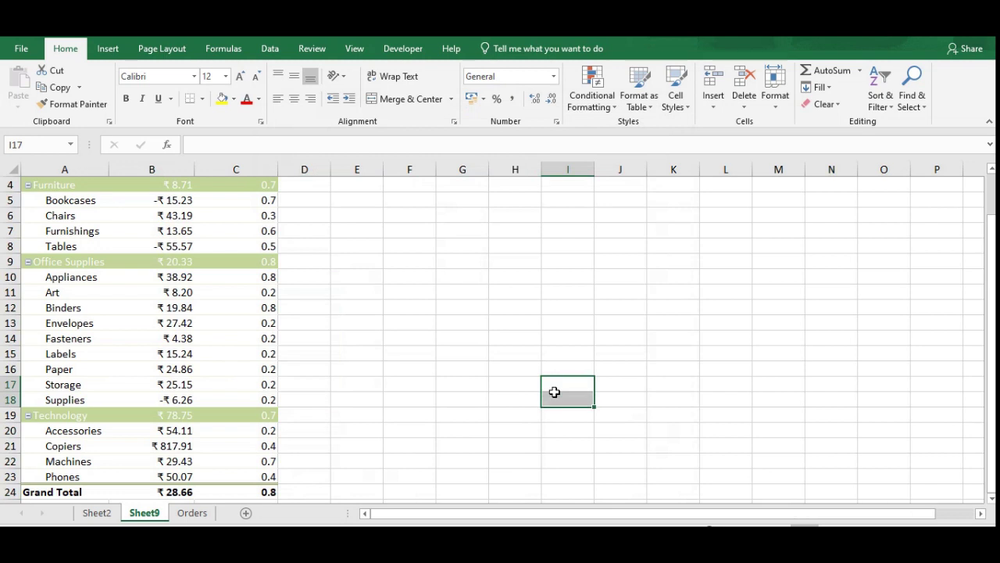
Drill into the Average of Profit value for Envelopes to list its underlying records on a new sheet.
{"action": "double_click", "coordinate": [174, 321]}
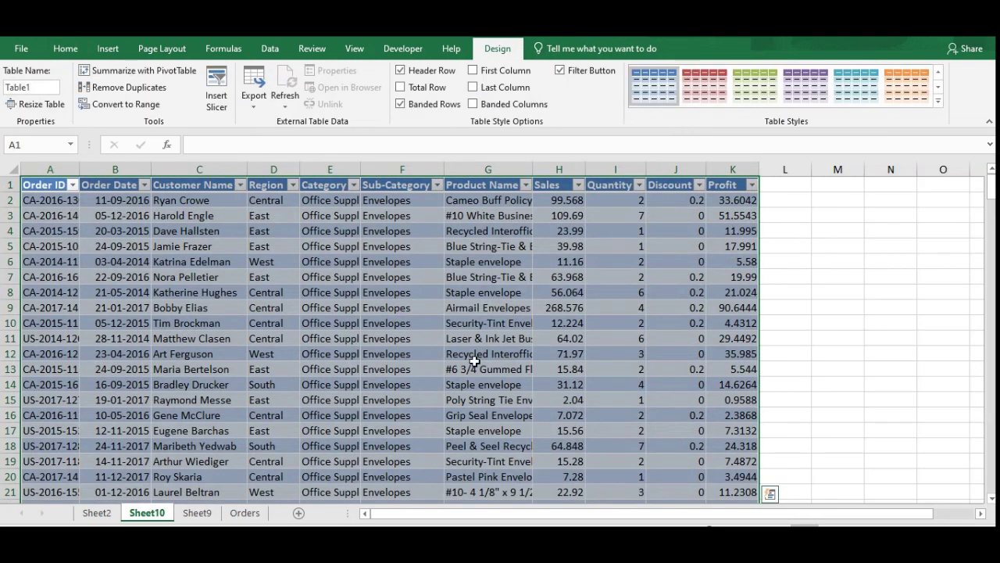
{"action": "left_click", "coordinate": [778, 397]}
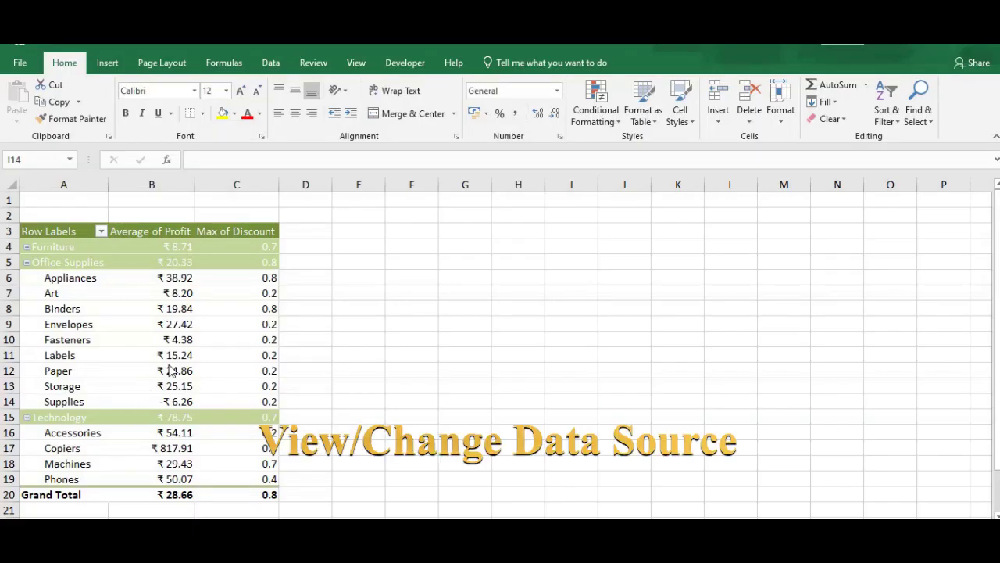
Check the source range of the category and sub-category PivotTable in Change PivotTable Data Source, and leave without changing it.
{"action": "left_click", "coordinate": [82, 333]}
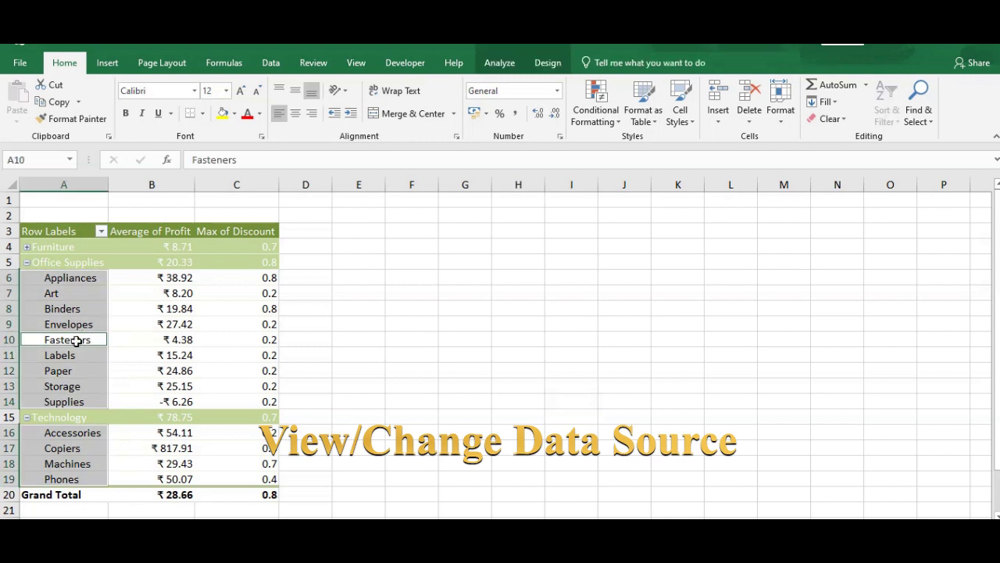
{"action": "left_click", "coordinate": [422, 389]}
{"action": "left_click", "coordinate": [74, 339]}
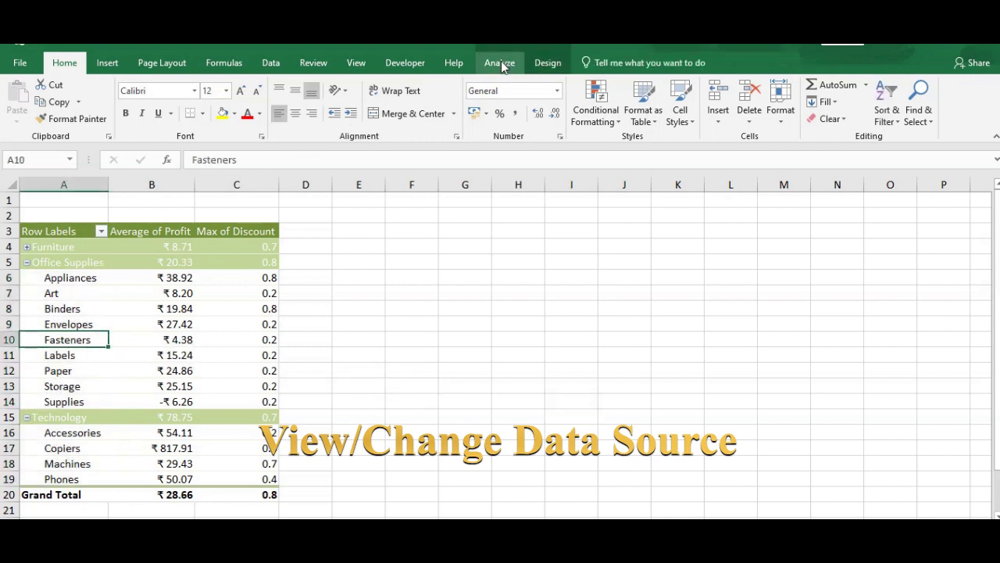
{"action": "left_click", "coordinate": [500, 62]}
{"action": "left_click", "coordinate": [519, 123]}
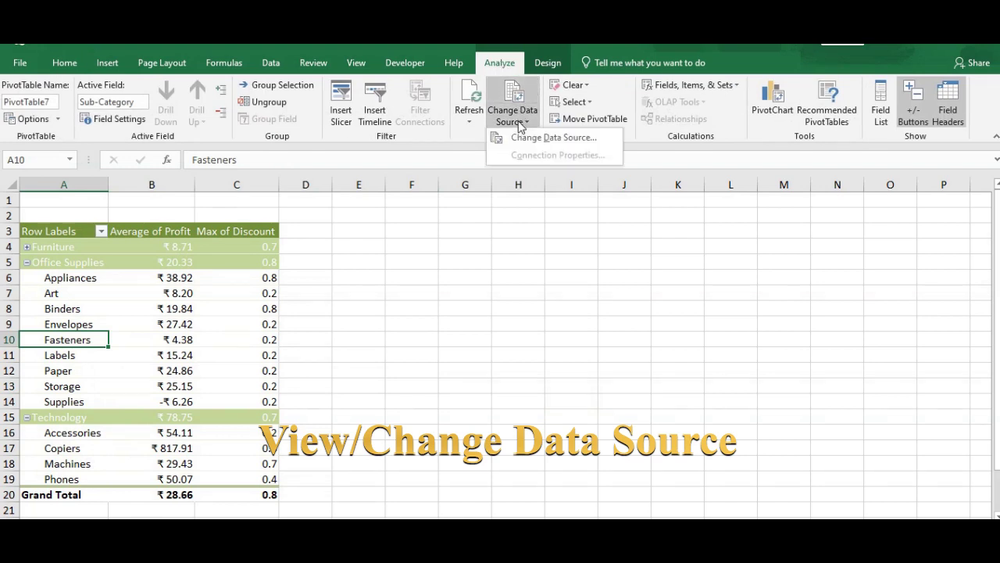
{"action": "left_click", "coordinate": [525, 138]}
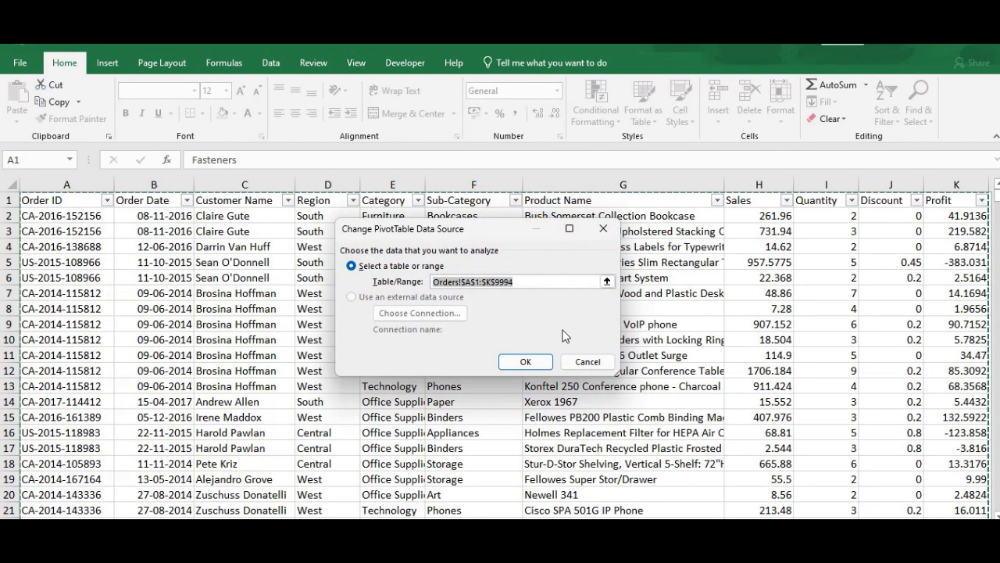
{"action": "left_click", "coordinate": [594, 362]}
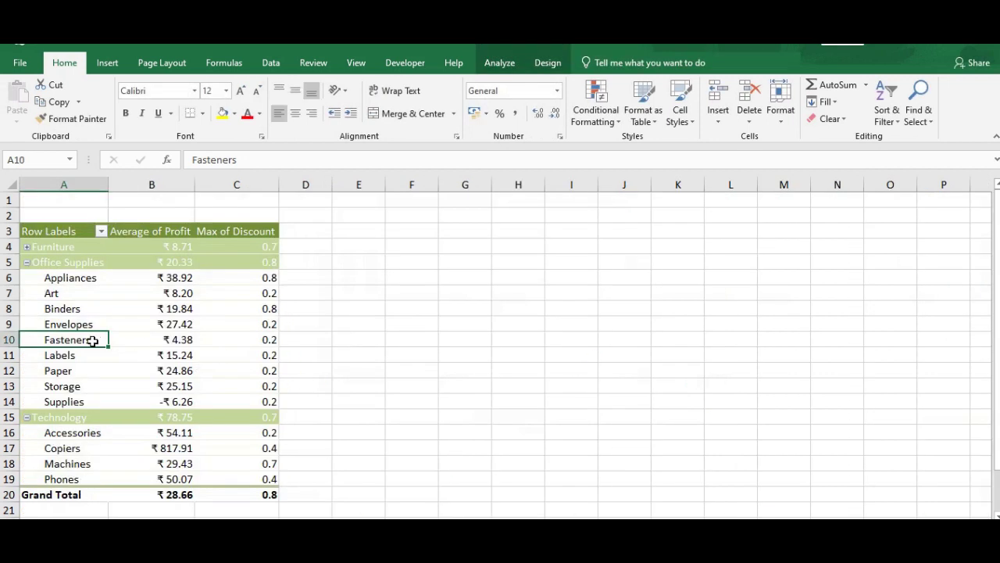
Display the PivotTable's field list to review its fields, and close it again.
{"action": "left_click", "coordinate": [498, 66]}
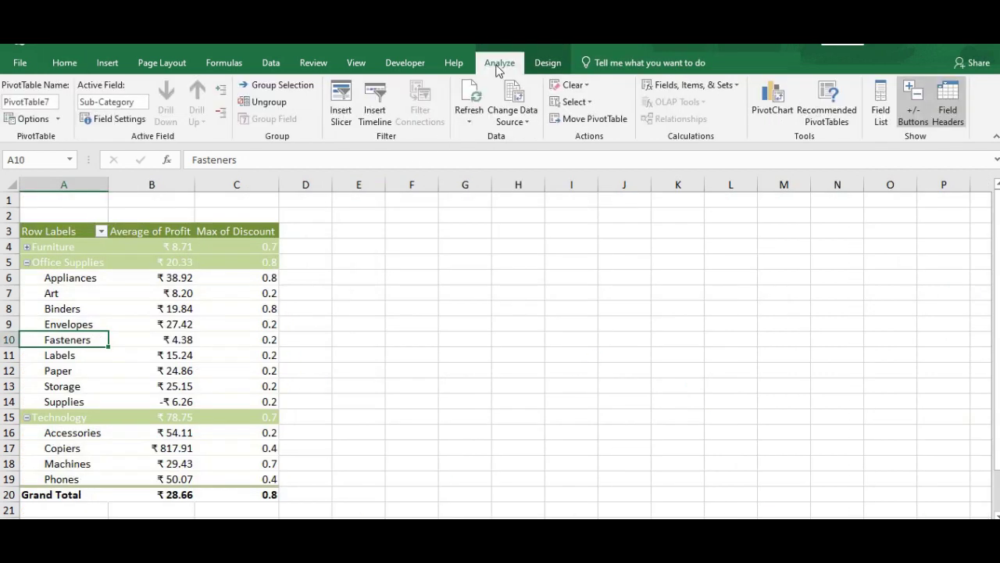
{"action": "left_click", "coordinate": [887, 123]}
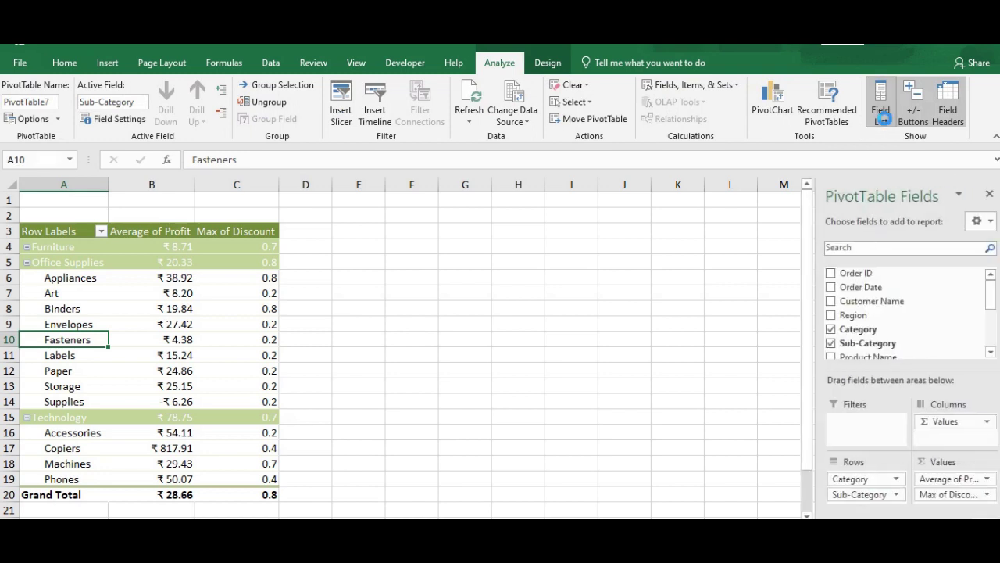
{"action": "left_click", "coordinate": [988, 194]}
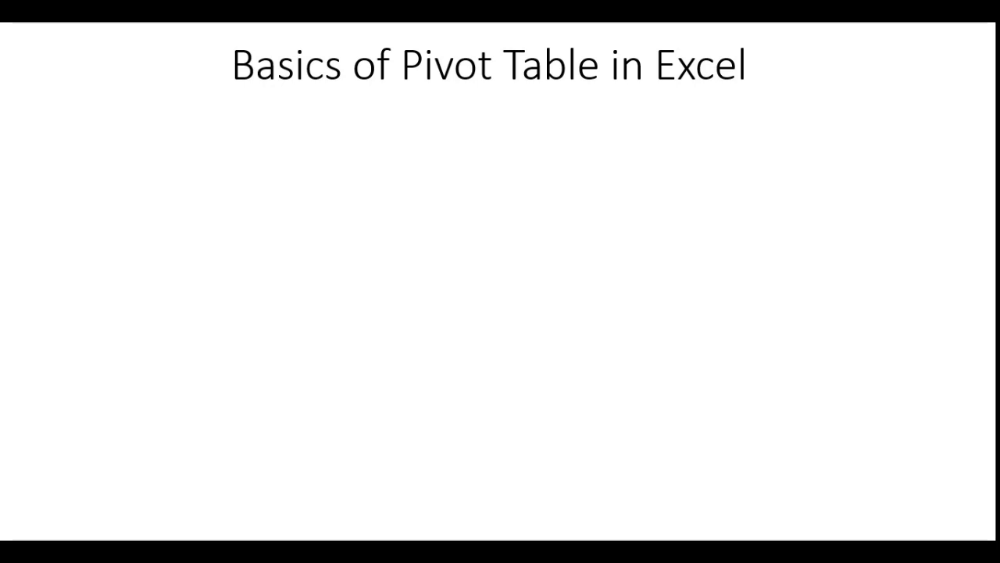
{"action": "key", "text": "Right"}
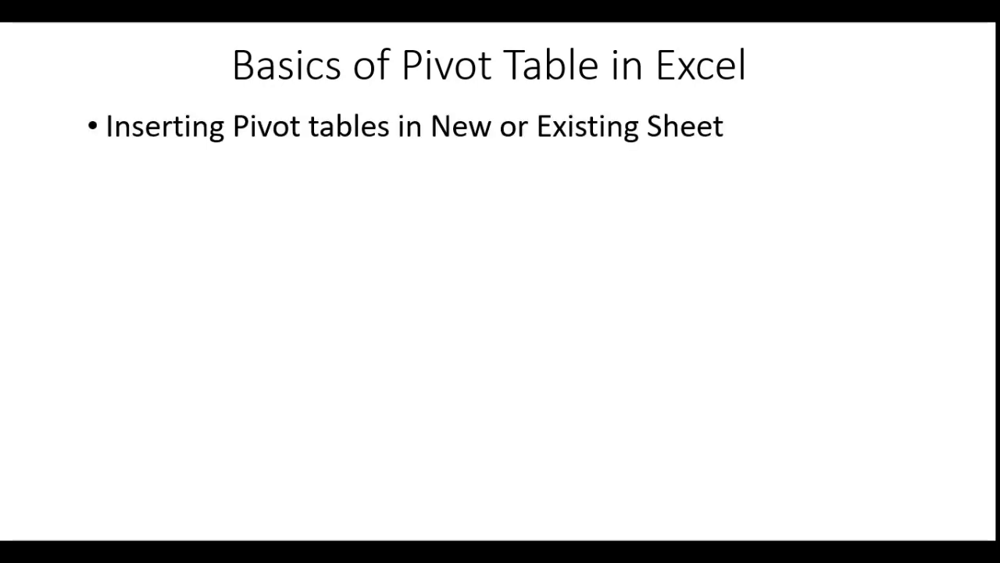
{"action": "key", "text": "Right"}
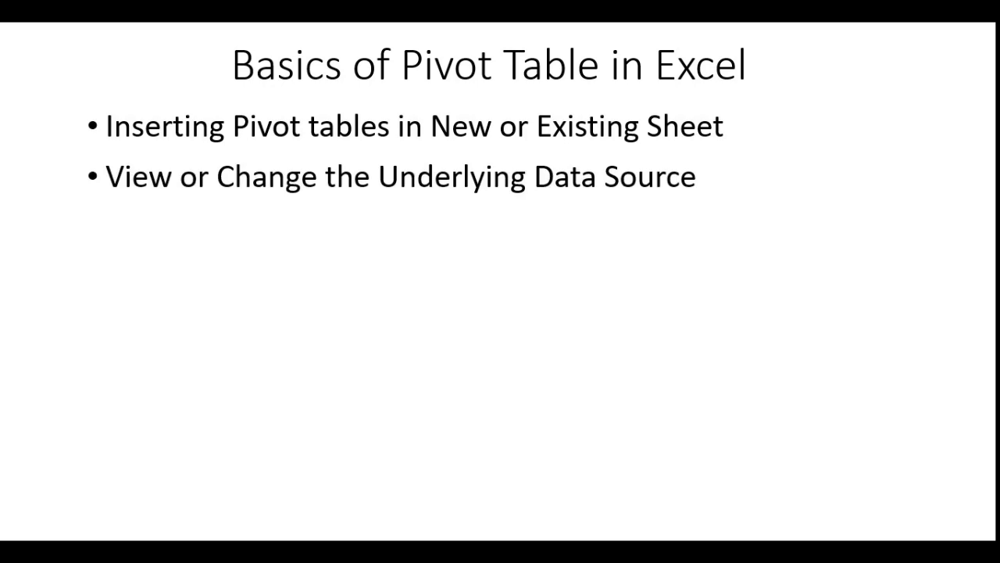
{"action": "key", "text": "Right"}
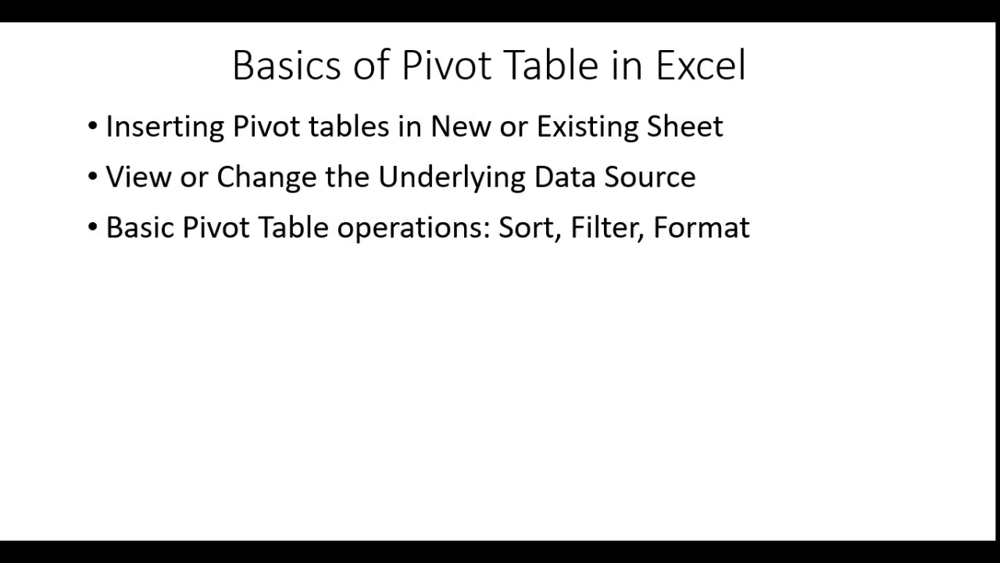